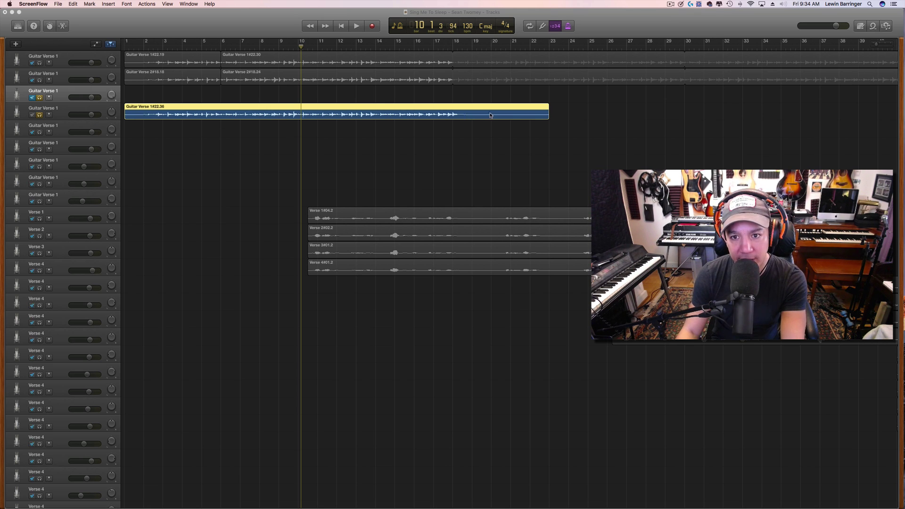
Drag the playhead back to bar 2, at the start of the Guitar Verse region
{"action": "left_click_drag", "start_coordinate": [173, 47], "coordinate": [417, 53]}
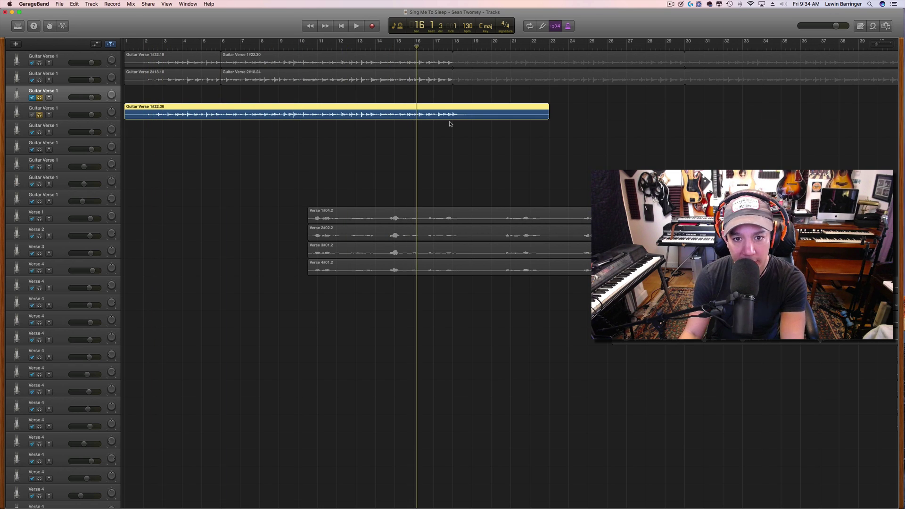
Play the loop from bar 2 and show the whole Guitar Verse 1#22.36 waveform in the editor
{"action": "left_click", "coordinate": [144, 47]}
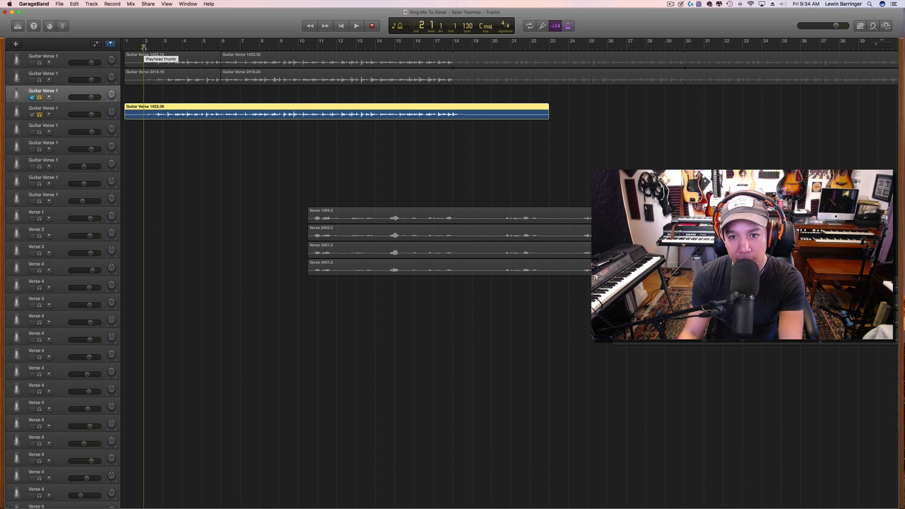
{"action": "key", "text": "space"}
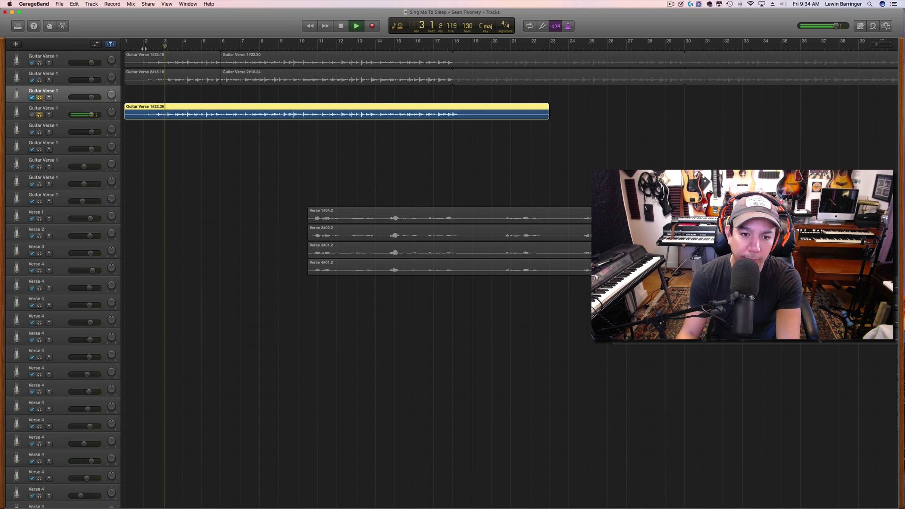
{"action": "left_click", "coordinate": [64, 26]}
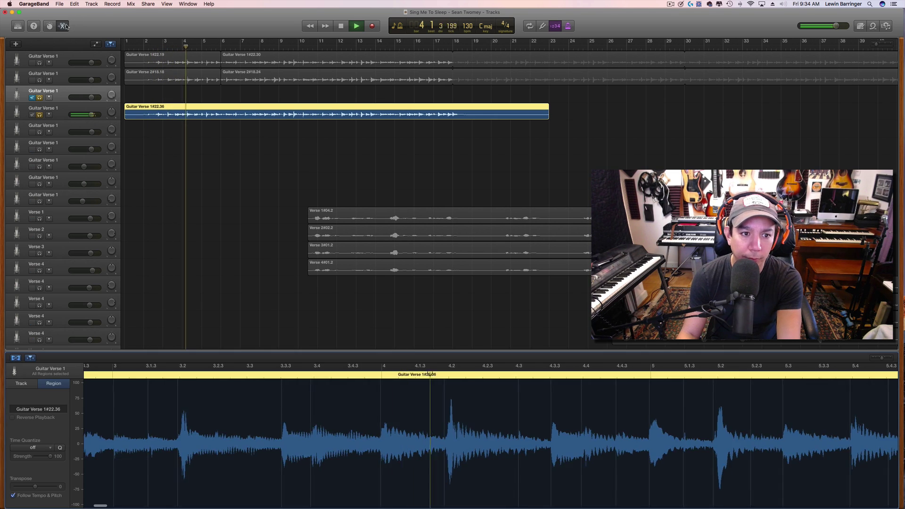
{"action": "left_click", "coordinate": [874, 357]}
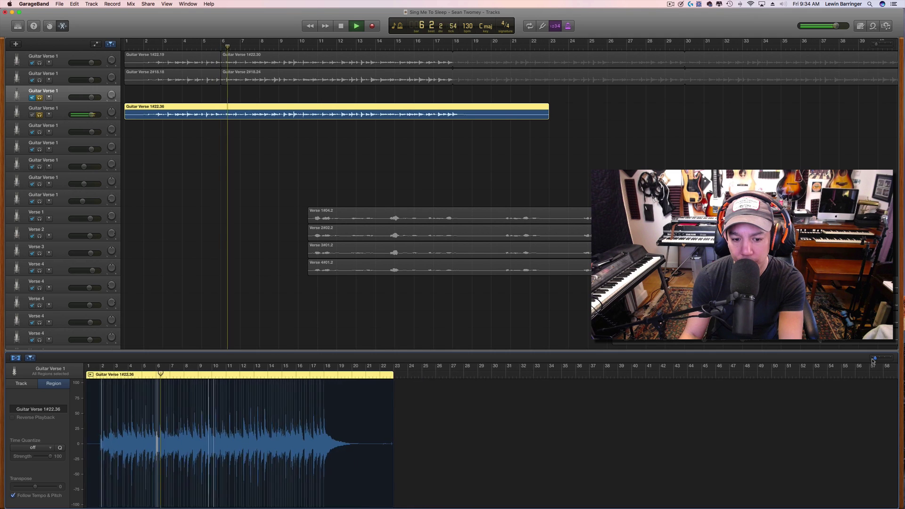
{"action": "left_click_drag", "start_coordinate": [872, 360], "coordinate": [875, 360]}
{"action": "scroll", "coordinate": [581, 463], "scroll_direction": "left", "scroll_amount": 3}
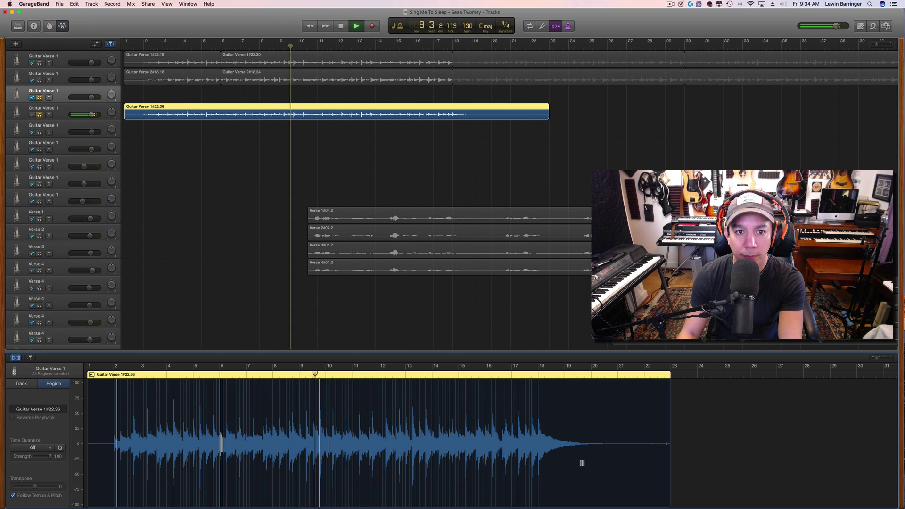
{"action": "key", "text": "space"}
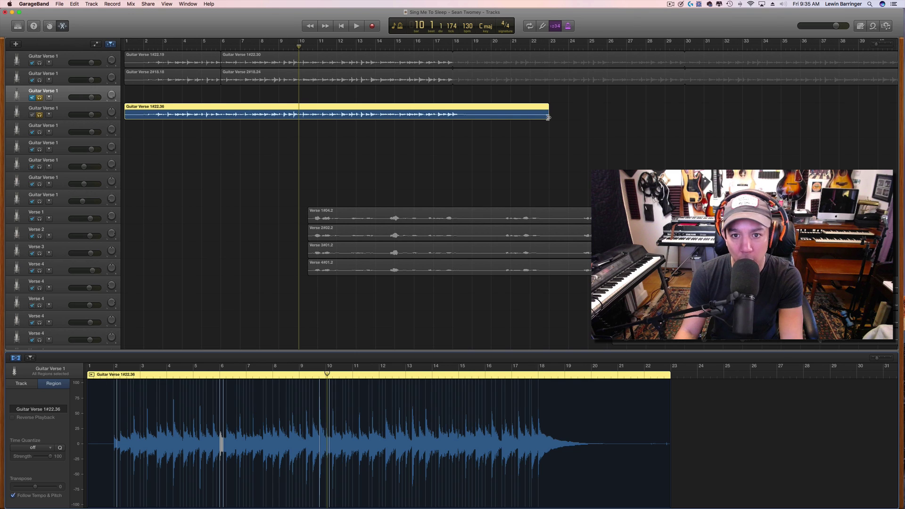
Audition the loop again from bar 18 and from bar 2, then stop playback
{"action": "left_click", "coordinate": [452, 48]}
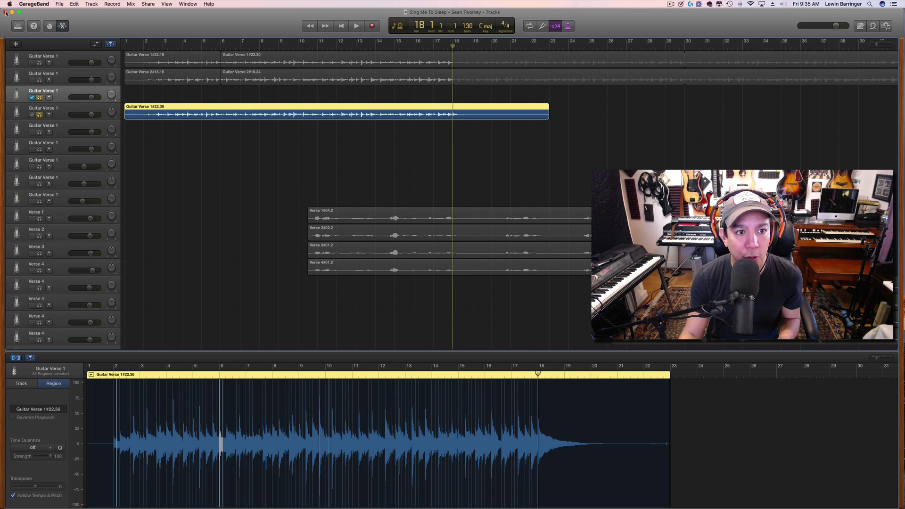
{"action": "left_click", "coordinate": [142, 47]}
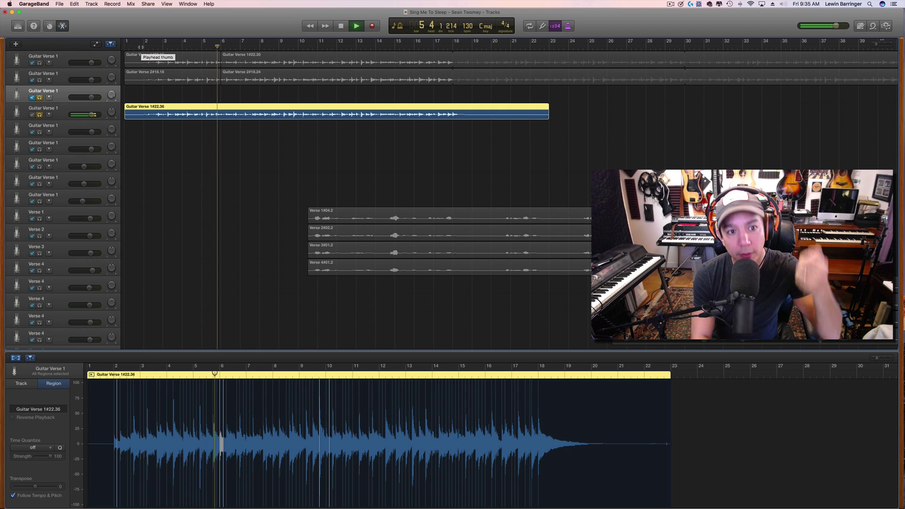
{"action": "key", "text": "space"}
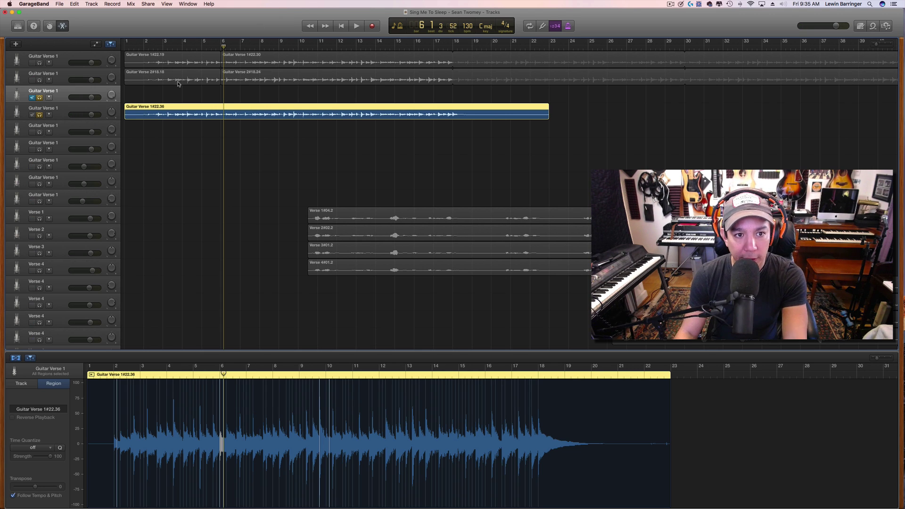
Split the Guitar Verse region at bar 6 into Guitar Verse 1#22.40 and 1#22.41
{"action": "left_click", "coordinate": [195, 46]}
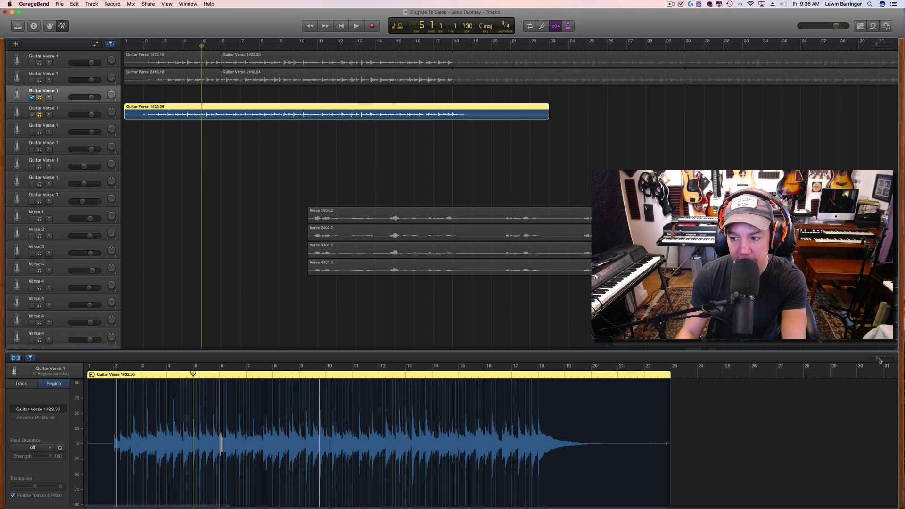
{"action": "left_click_drag", "start_coordinate": [879, 360], "coordinate": [880, 361]}
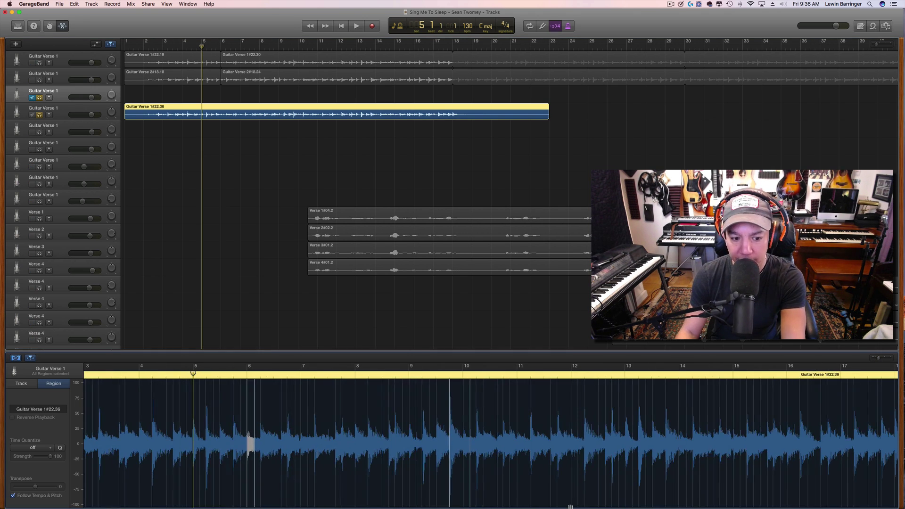
{"action": "scroll", "coordinate": [481, 466], "scroll_direction": "left", "scroll_amount": 5}
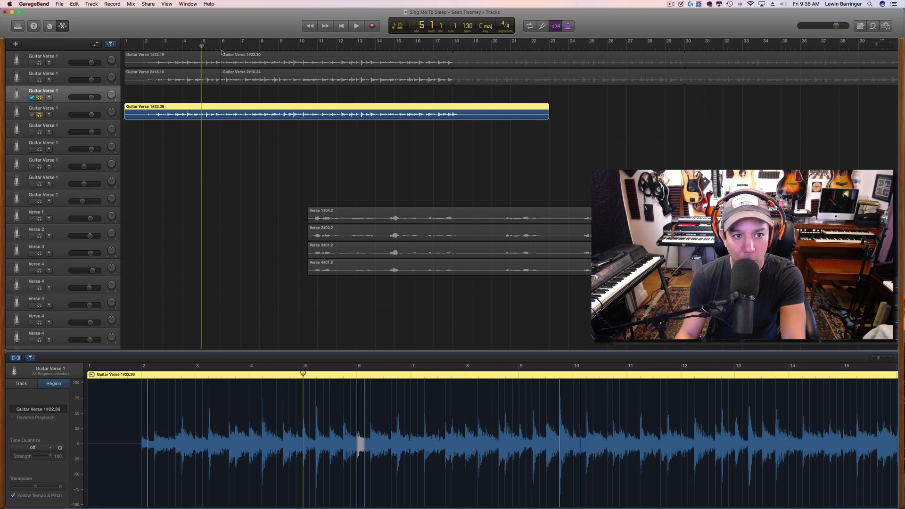
{"action": "left_click", "coordinate": [220, 47]}
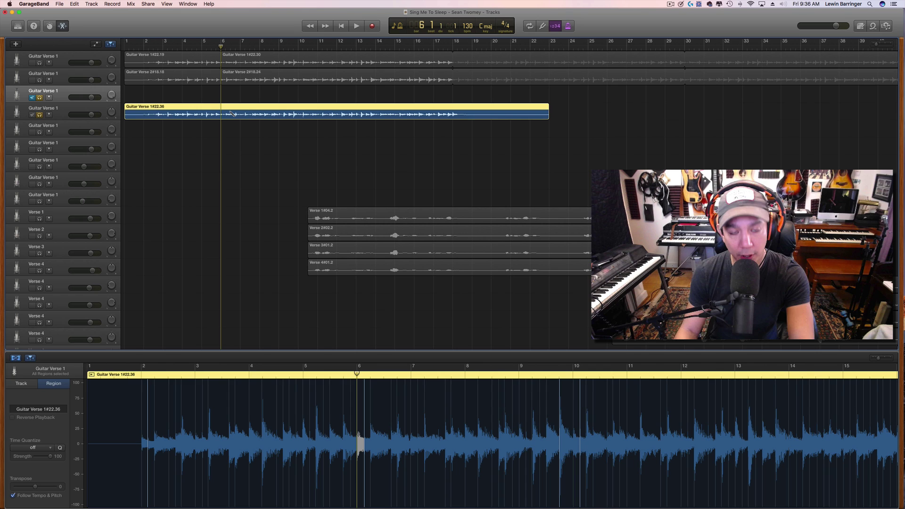
{"action": "key", "text": "super+t"}
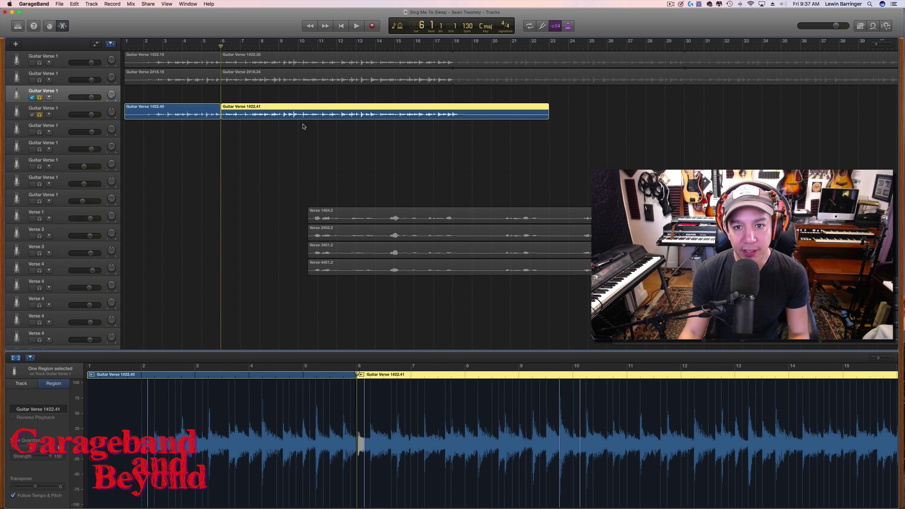
Audition the tail of Guitar Verse 1#22.41 from bars 18, 15 and 14
{"action": "left_click", "coordinate": [451, 47]}
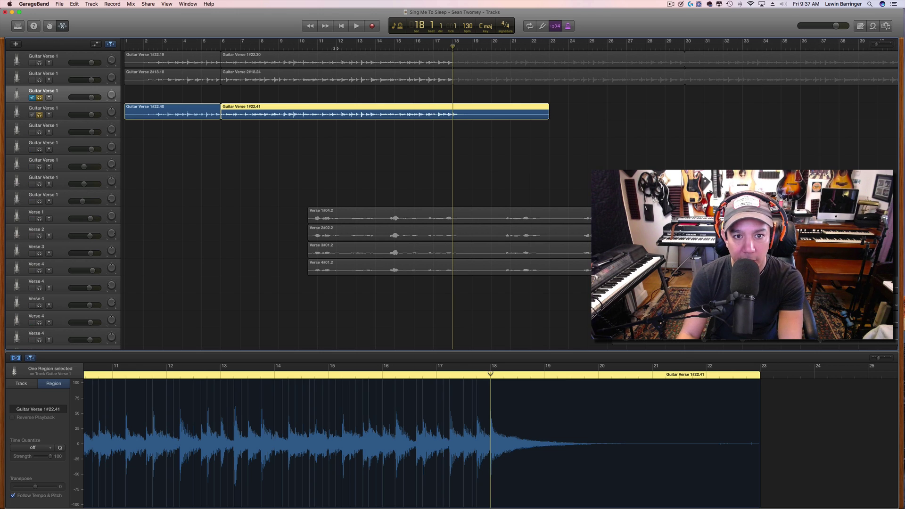
{"action": "left_click", "coordinate": [395, 47]}
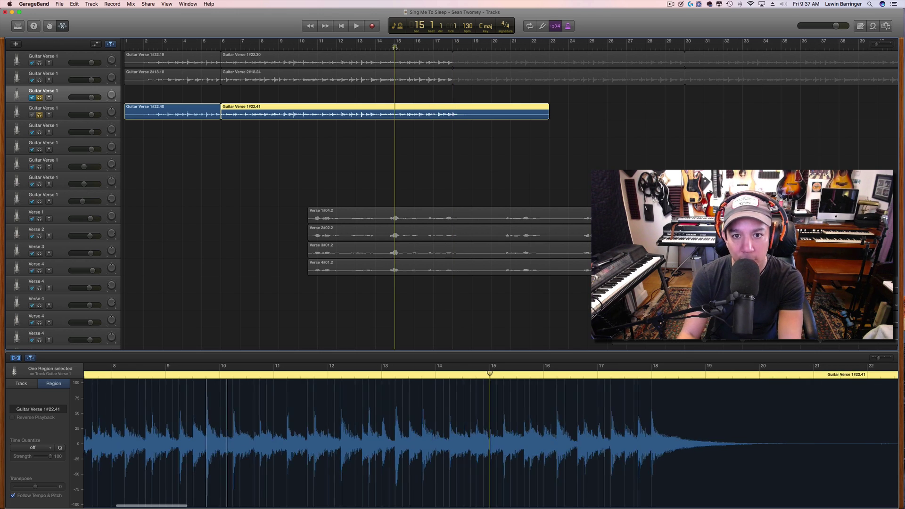
{"action": "left_click", "coordinate": [376, 46]}
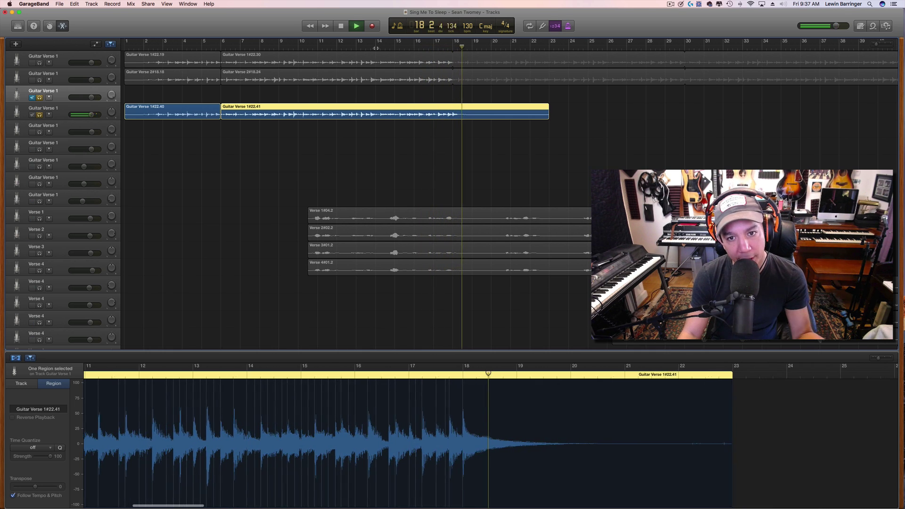
Stop playback, trim the right guitar region to 12 bars and make it loop
{"action": "key", "text": "space"}
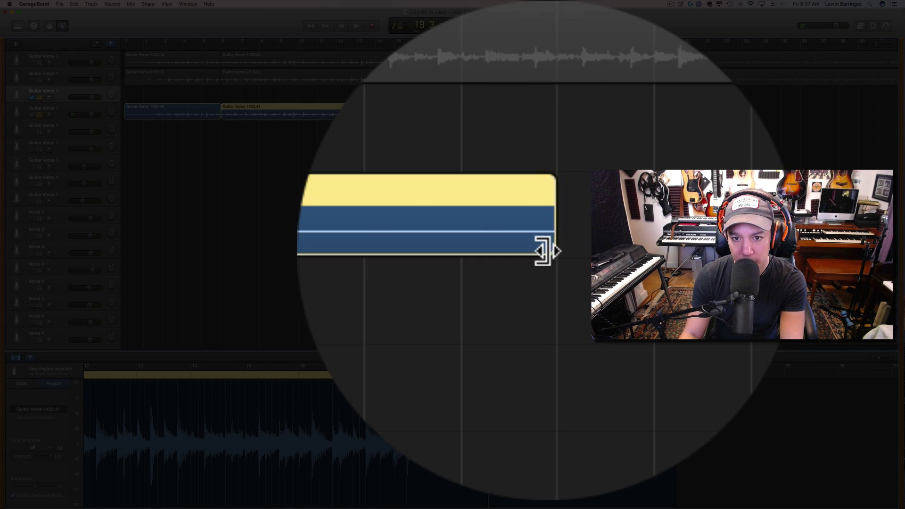
{"action": "left_click_drag", "start_coordinate": [547, 120], "coordinate": [454, 122]}
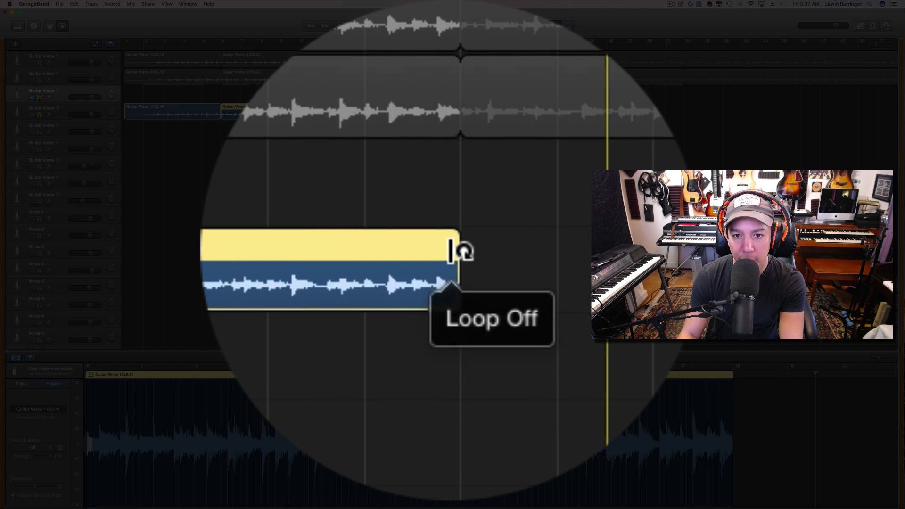
{"action": "left_click_drag", "start_coordinate": [452, 248], "coordinate": [655, 250]}
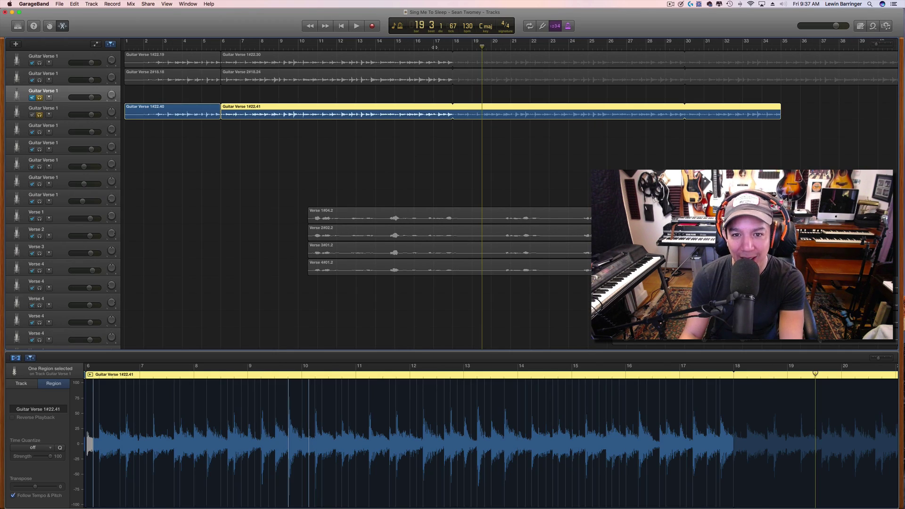
Play from bar 17 twice to hear the loop seam at bar 18
{"action": "left_click", "coordinate": [435, 47]}
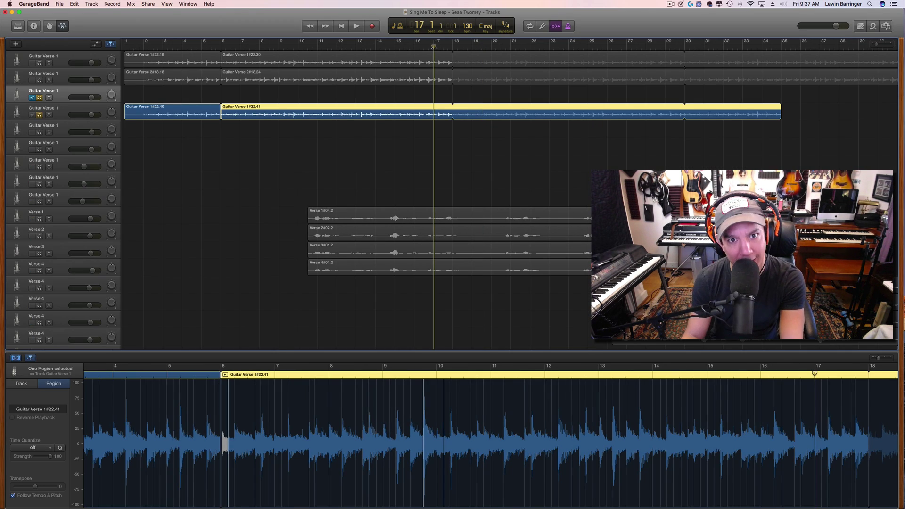
{"action": "key", "text": "space"}
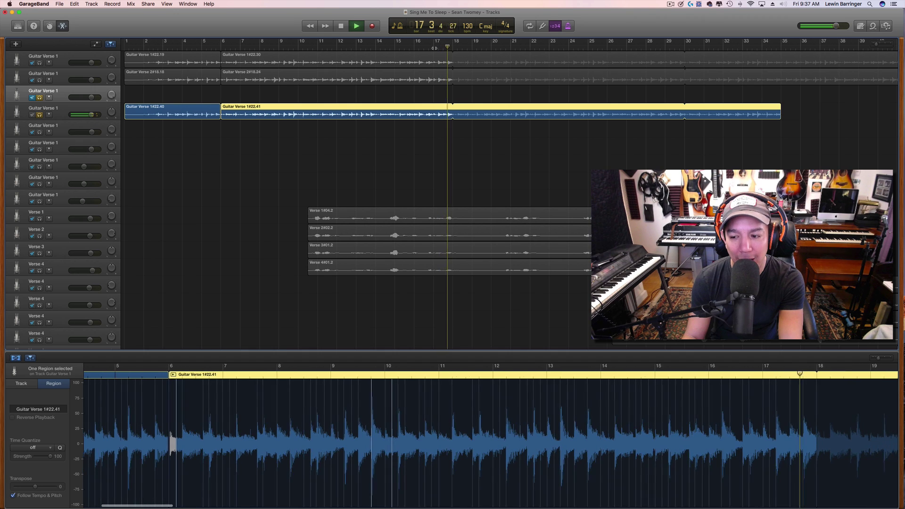
{"action": "key", "text": "space"}
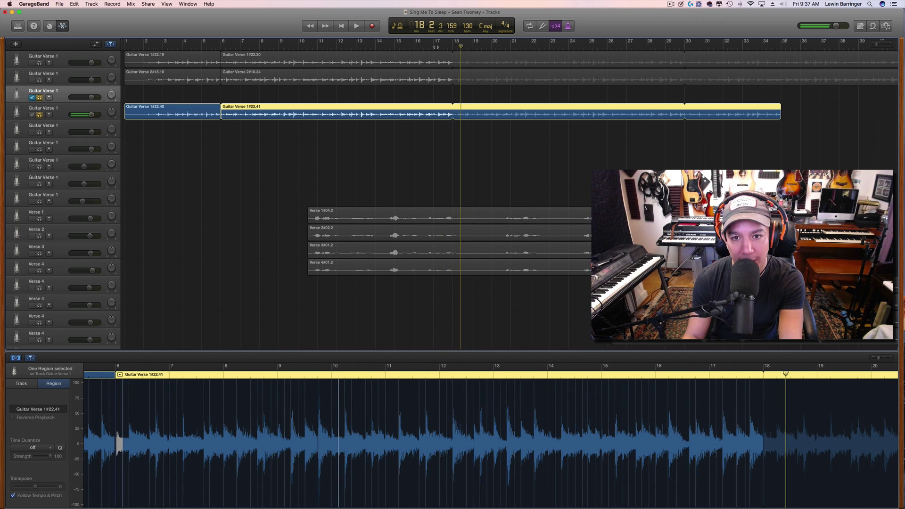
{"action": "left_click", "coordinate": [434, 47]}
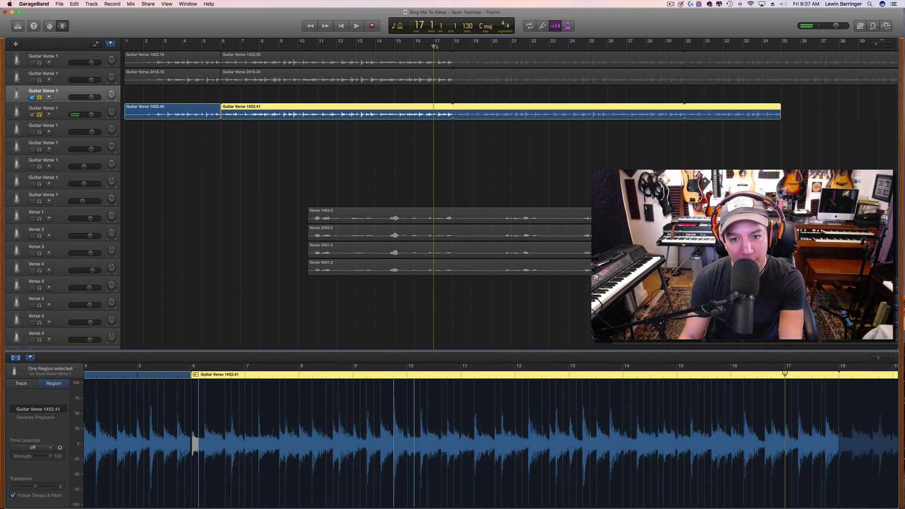
{"action": "key", "text": "space"}
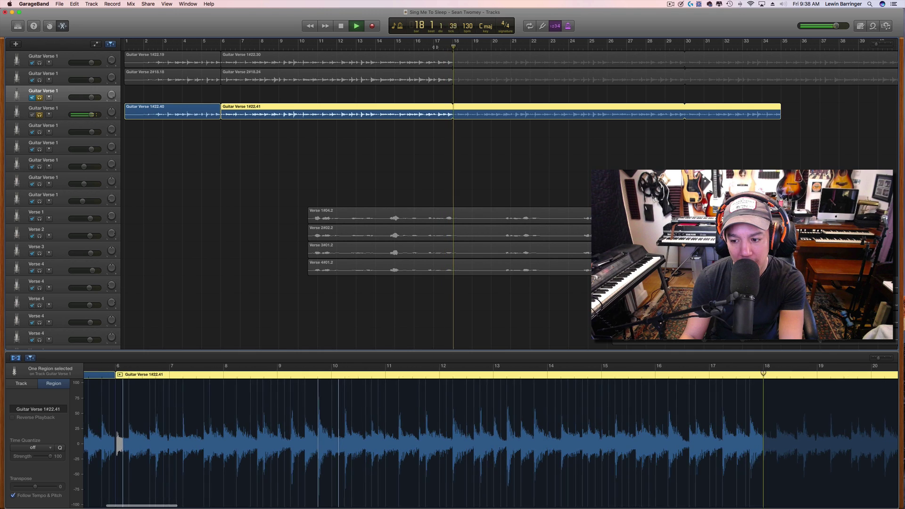
{"action": "key", "text": "space"}
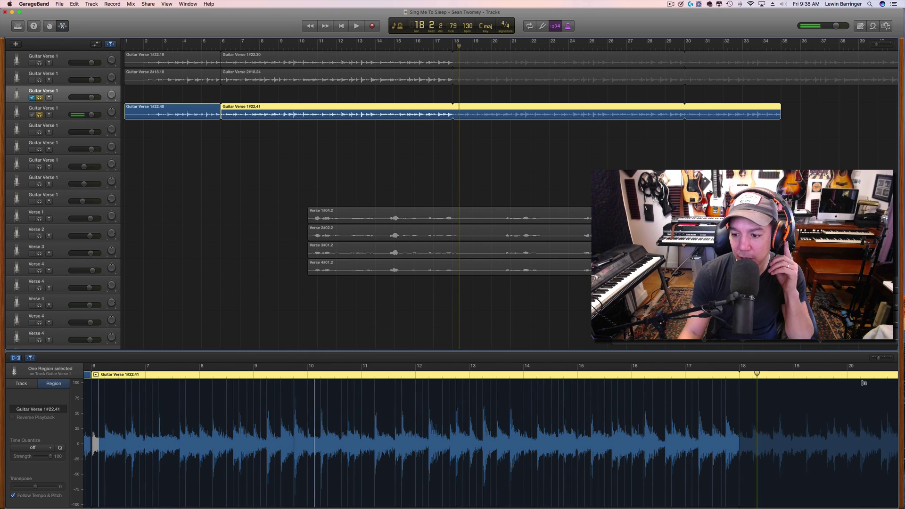
Zoom the waveform in on the bar 18 loop point and play across it from 17.3
{"action": "left_click", "coordinate": [886, 360]}
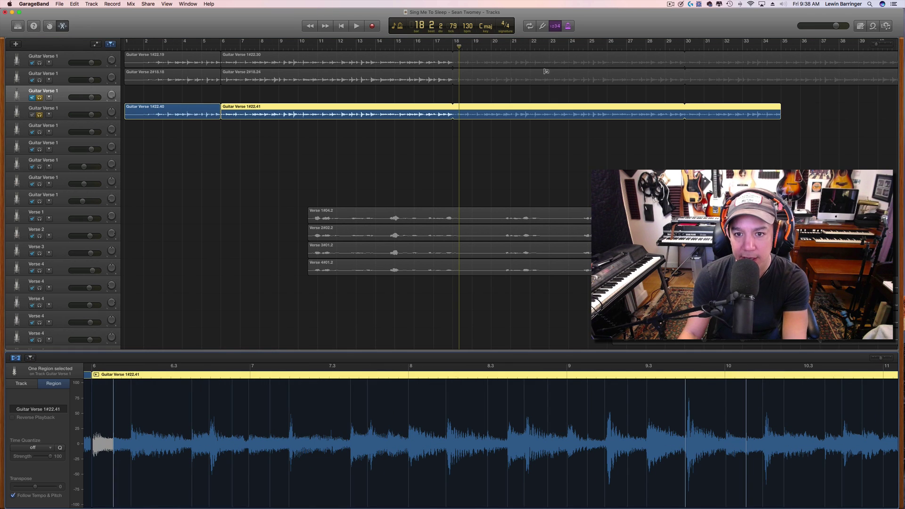
{"action": "key", "text": "space"}
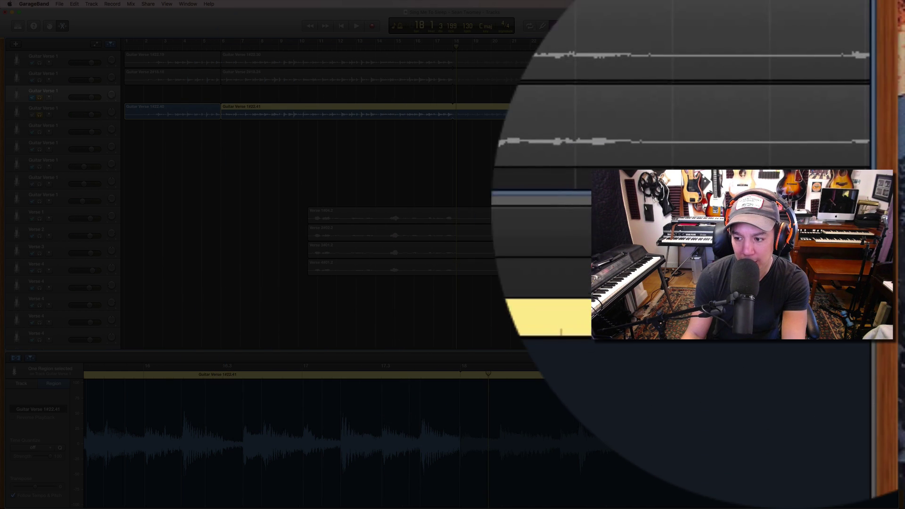
{"action": "left_click_drag", "start_coordinate": [881, 357], "coordinate": [885, 358]}
{"action": "scroll", "coordinate": [539, 428], "scroll_direction": "right", "scroll_amount": 3}
{"action": "scroll", "coordinate": [539, 429], "scroll_direction": "right", "scroll_amount": 10}
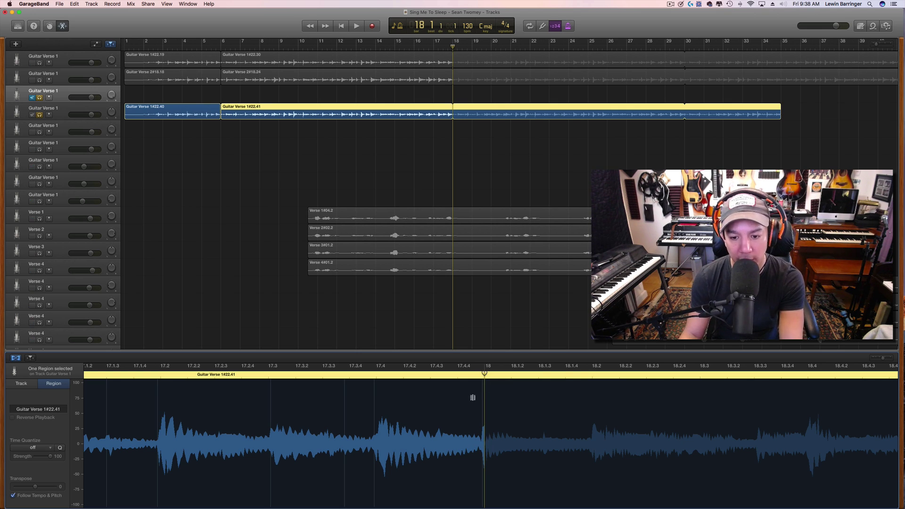
{"action": "left_click", "coordinate": [443, 47]}
{"action": "key", "text": "space"}
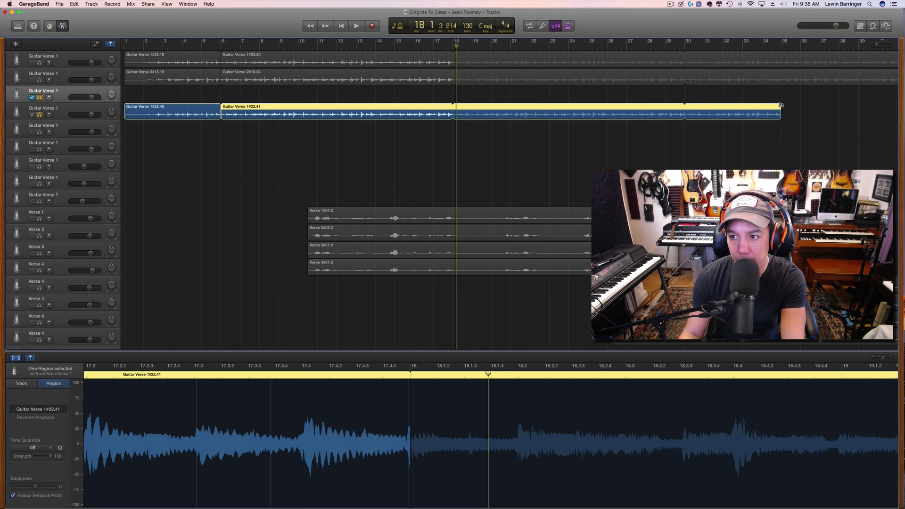
Drag back the looped repeats so Guitar Verse 1#22.41 ends at bar 18
{"action": "left_click_drag", "start_coordinate": [781, 105], "coordinate": [421, 129]}
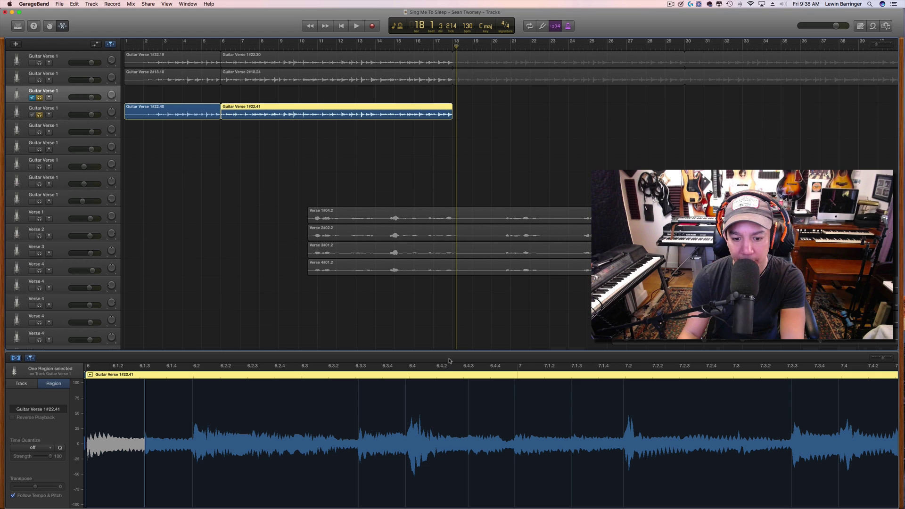
{"action": "scroll", "coordinate": [357, 425], "scroll_direction": "right", "scroll_amount": 10}
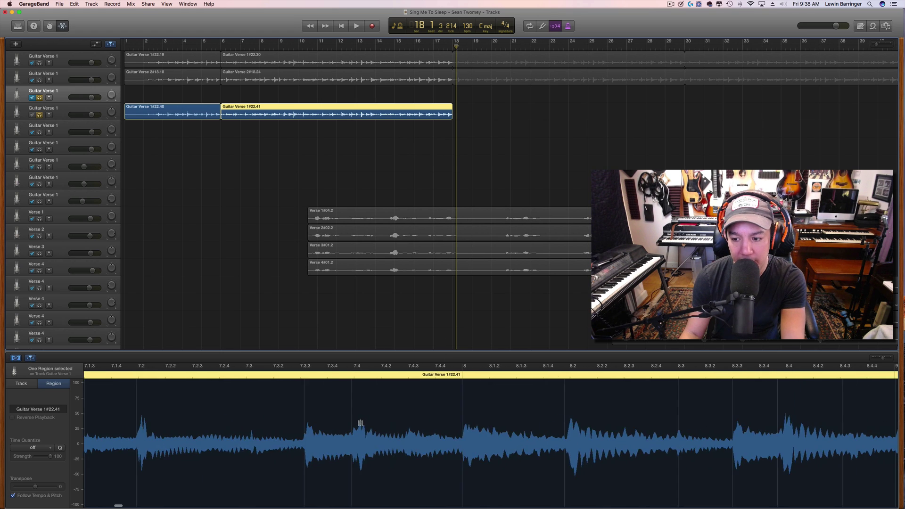
{"action": "scroll", "coordinate": [358, 425], "scroll_direction": "right", "scroll_amount": 4}
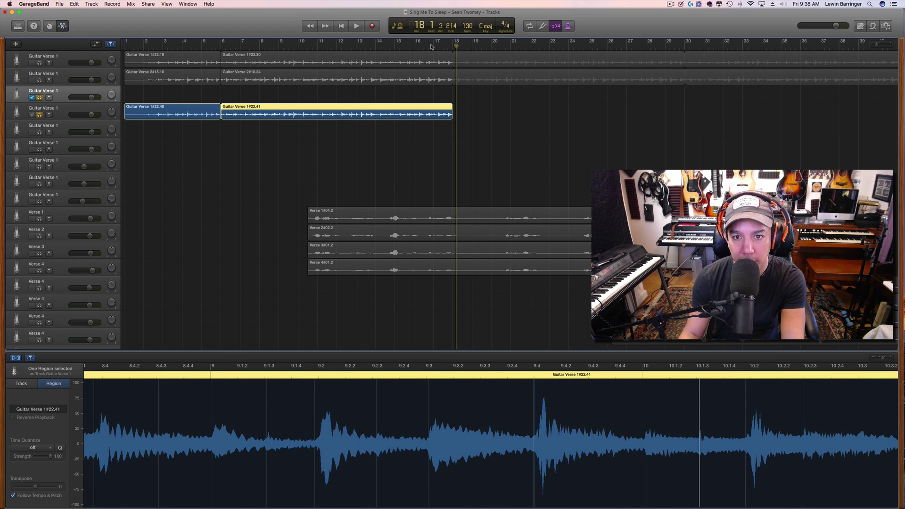
Play the region's ending from bar 17 and magnify the waveform near its end
{"action": "left_click", "coordinate": [430, 49]}
{"action": "key", "text": "space"}
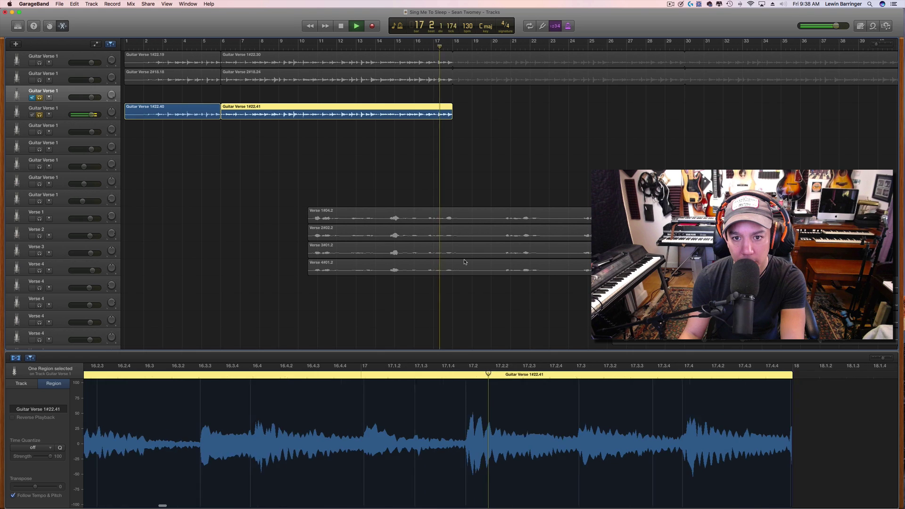
{"action": "key", "text": "space"}
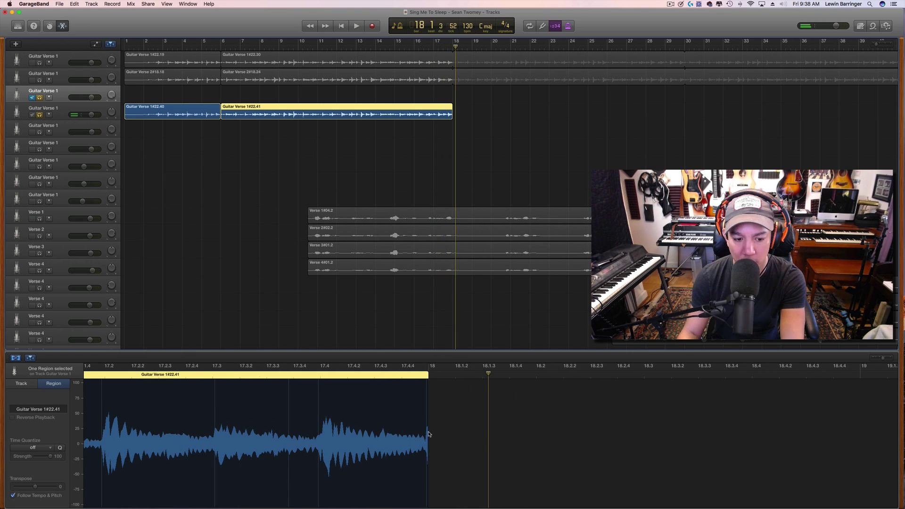
{"action": "left_click_drag", "start_coordinate": [884, 358], "coordinate": [885, 358]}
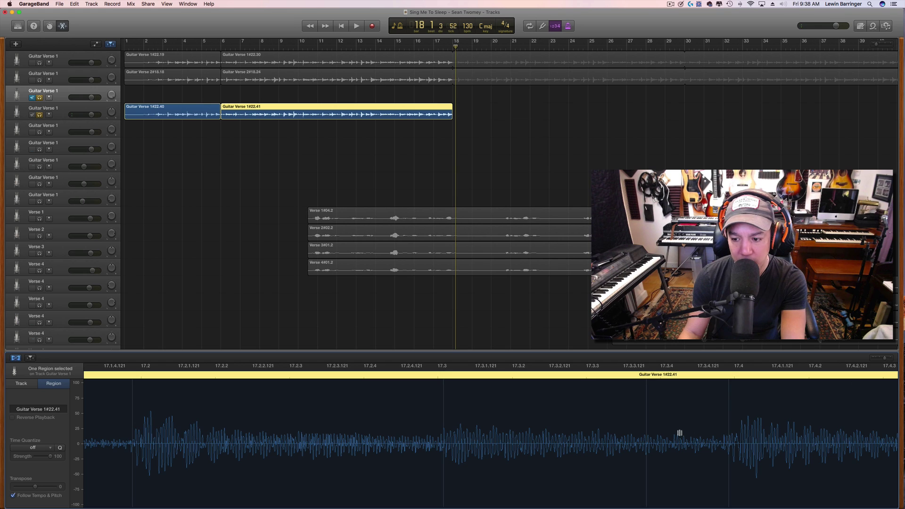
{"action": "scroll", "coordinate": [680, 432], "scroll_direction": "right", "scroll_amount": 10}
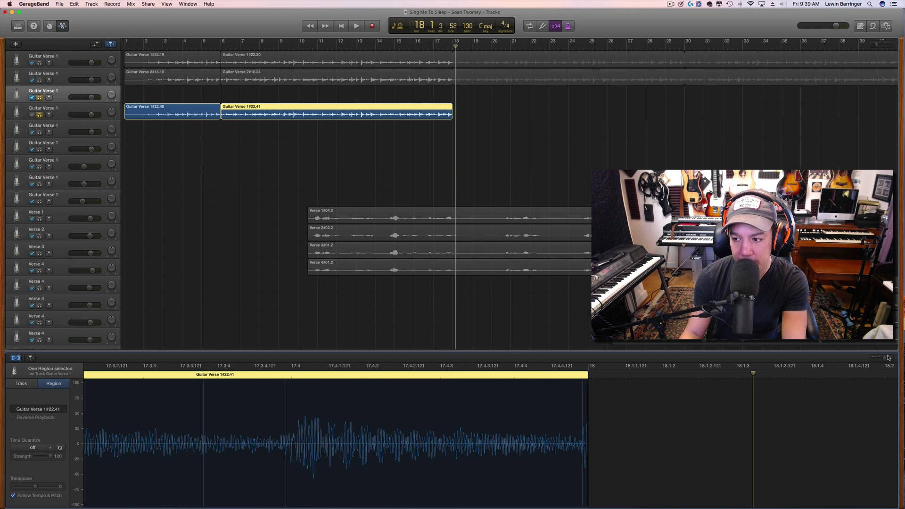
Enable Flex and stretch the final beat's audio out to just before bar 18
{"action": "left_click_drag", "start_coordinate": [886, 359], "coordinate": [884, 360]}
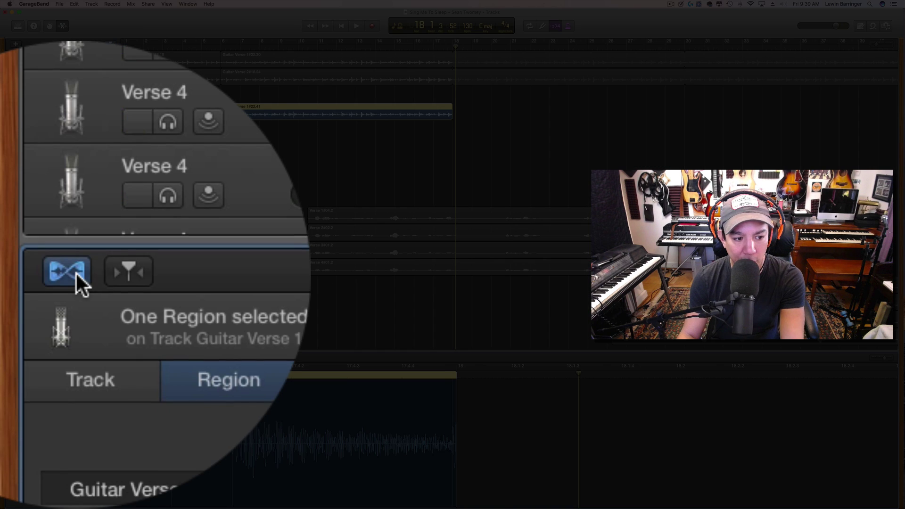
{"action": "left_click", "coordinate": [16, 359]}
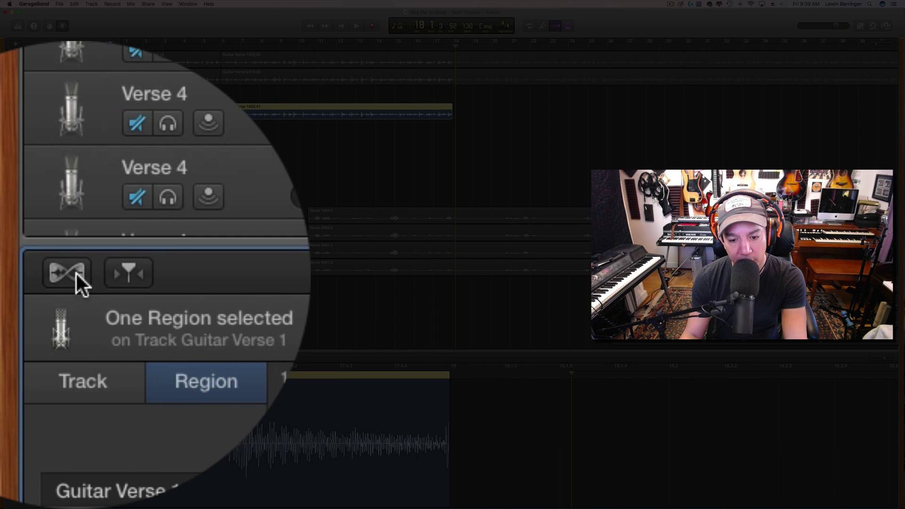
{"action": "key", "text": "m"}
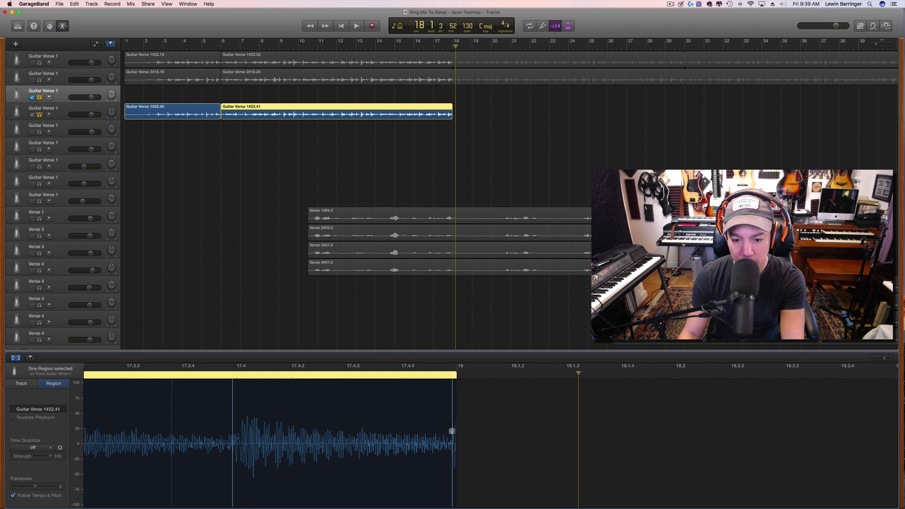
{"action": "left_click_drag", "start_coordinate": [452, 432], "coordinate": [458, 434]}
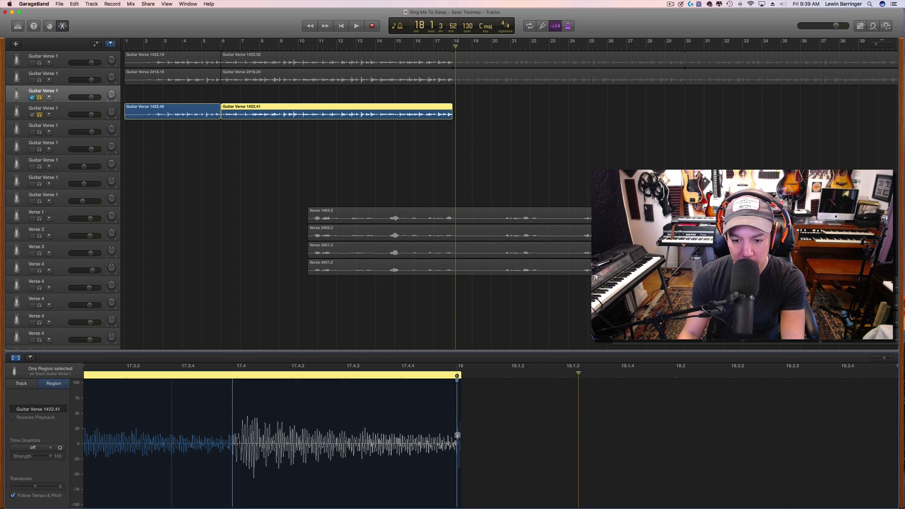
{"action": "mouse_move", "coordinate": [458, 435]}
{"action": "left_mouse_down"}
{"action": "mouse_move", "coordinate": [445, 438]}
{"action": "mouse_move", "coordinate": [462, 437]}
{"action": "left_mouse_up"}
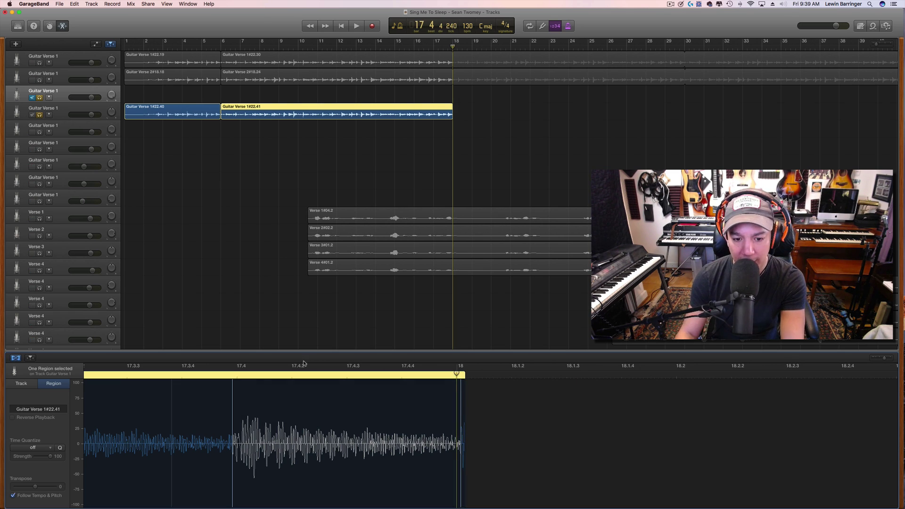
Play from 17.3.4 across the flexed ending and stop at 18.2.1
{"action": "left_click", "coordinate": [199, 374]}
{"action": "key", "text": "space"}
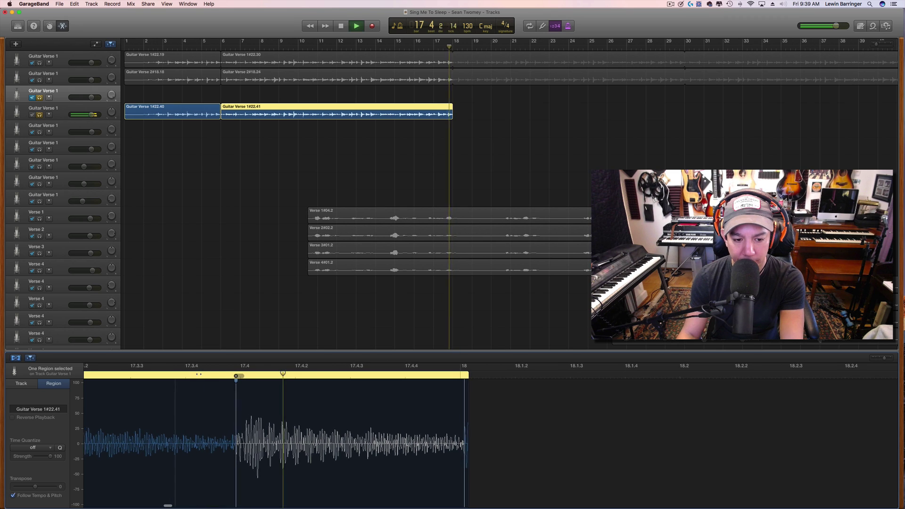
{"action": "key", "text": "space"}
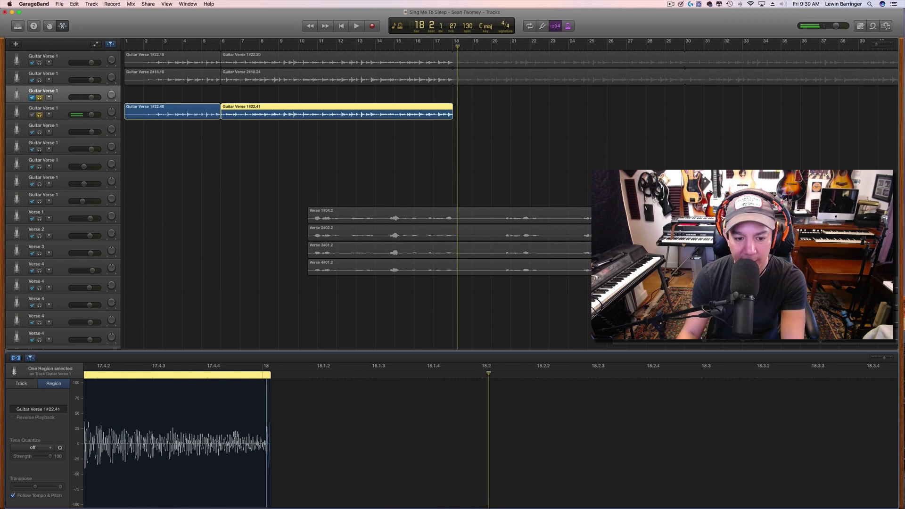
{"action": "scroll", "coordinate": [235, 433], "scroll_direction": "left", "scroll_amount": 2}
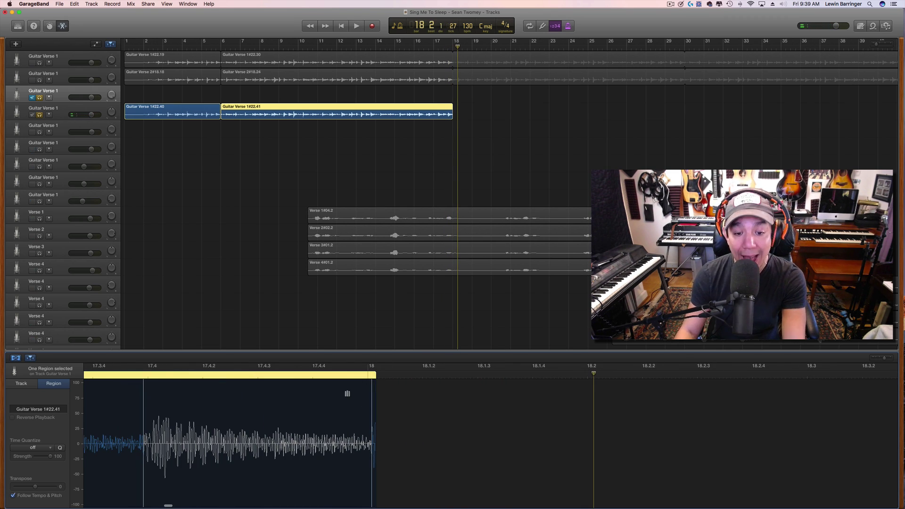
Split the guitar region at bar 18, leaving Guitar Verse 1#22.42 ending at the loop point
{"action": "left_click", "coordinate": [368, 374]}
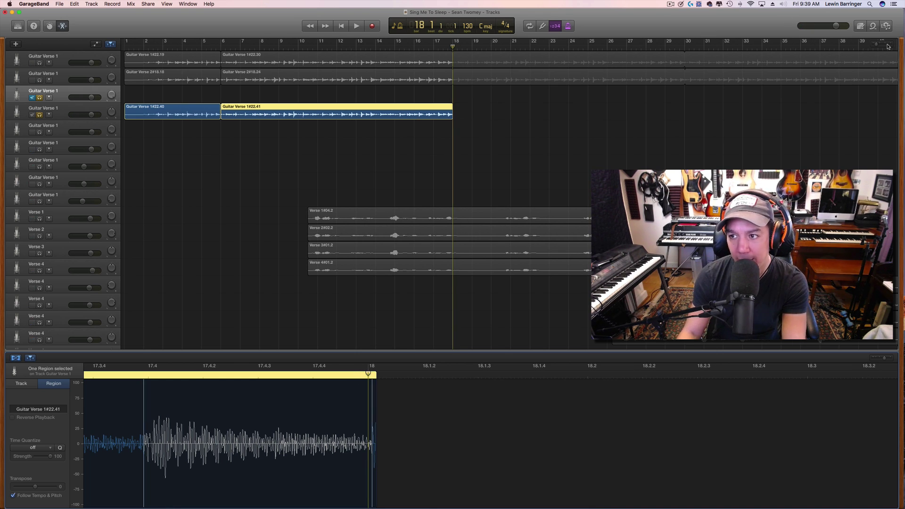
{"action": "left_click_drag", "start_coordinate": [877, 44], "coordinate": [888, 45]}
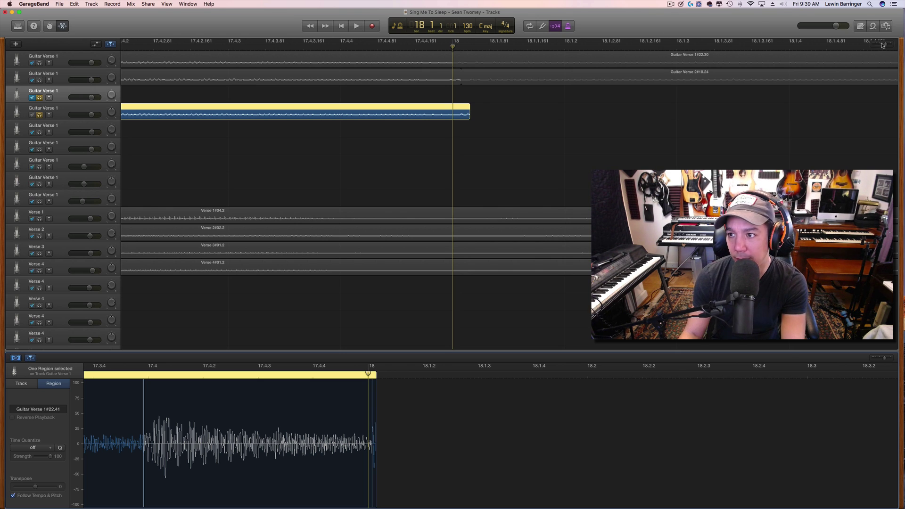
{"action": "left_click_drag", "start_coordinate": [883, 45], "coordinate": [882, 45]}
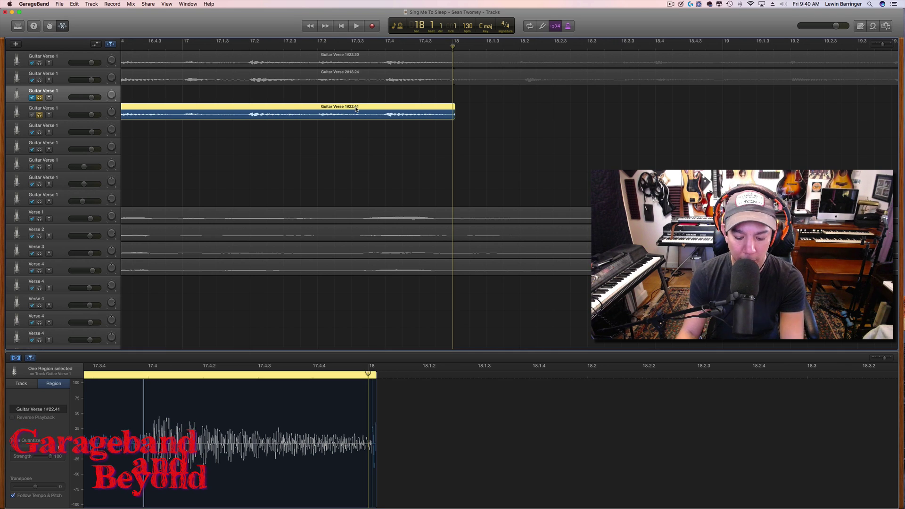
{"action": "key", "text": "super+t"}
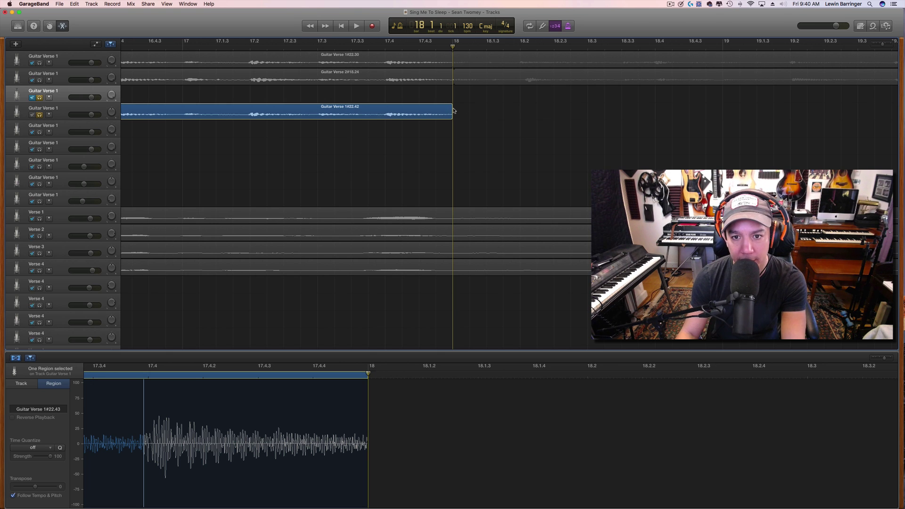
{"action": "left_click_drag", "start_coordinate": [453, 107], "coordinate": [893, 148]}
{"action": "scroll", "coordinate": [403, 427], "scroll_direction": "left", "scroll_amount": 10}
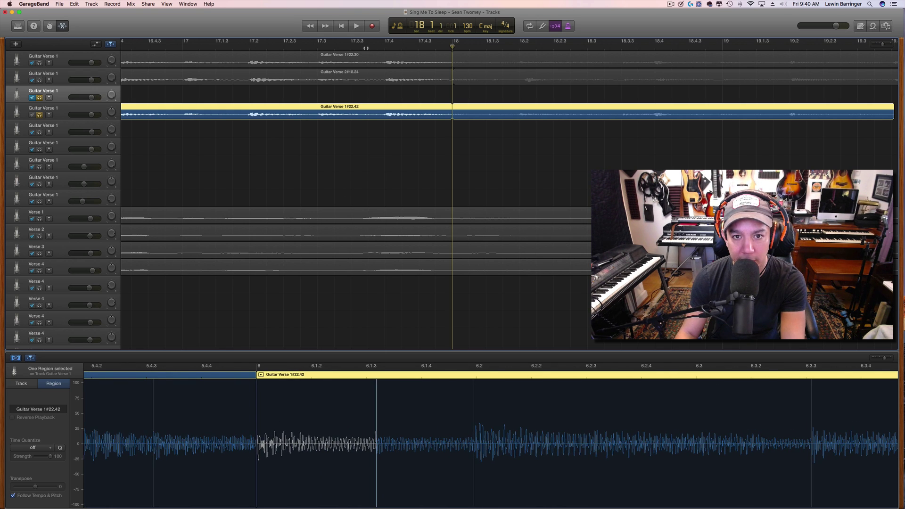
{"action": "key", "text": "space"}
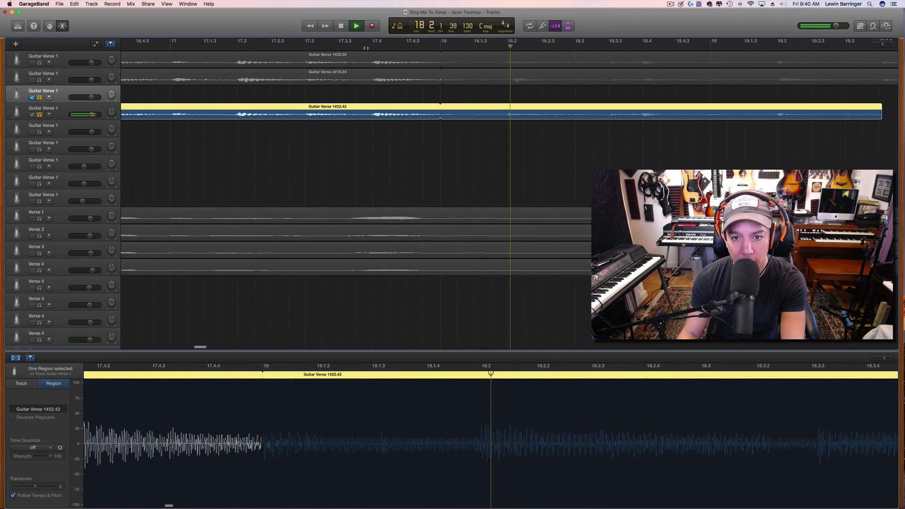
{"action": "key", "text": "space"}
{"action": "left_click", "coordinate": [348, 45]}
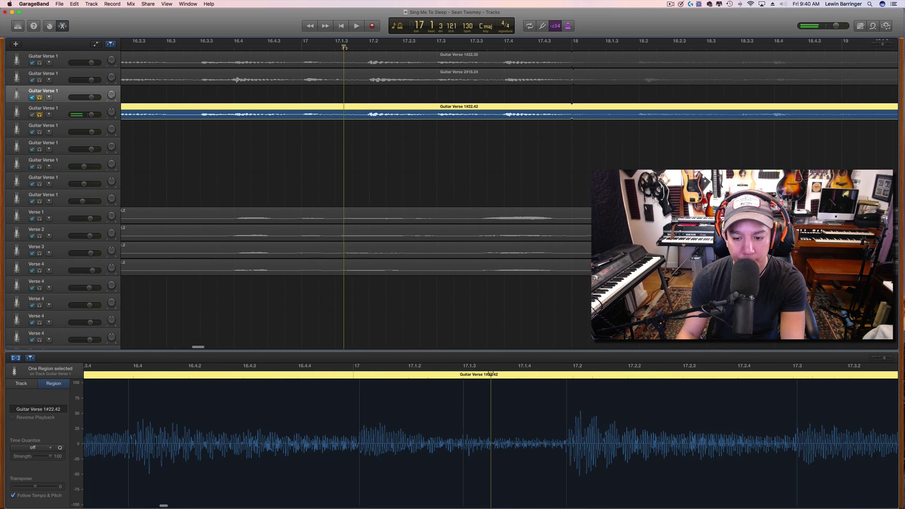
{"action": "key", "text": "space"}
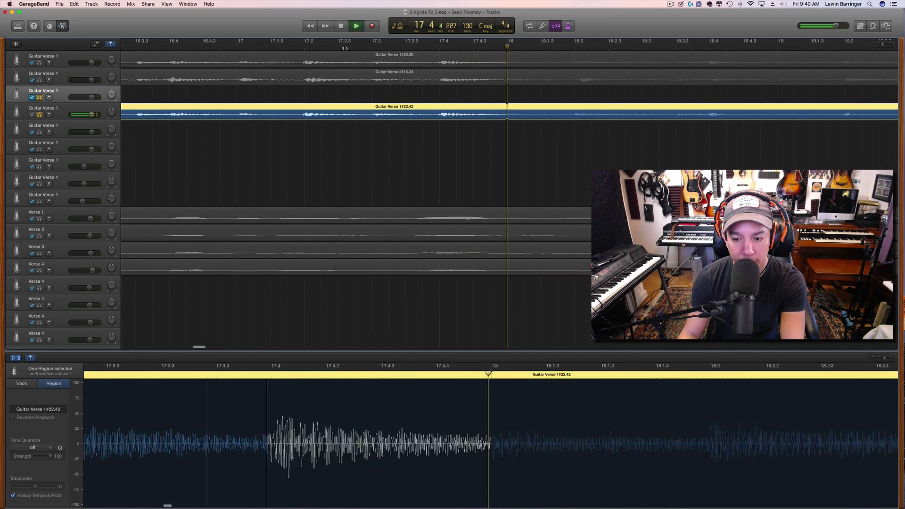
{"action": "key", "text": "space"}
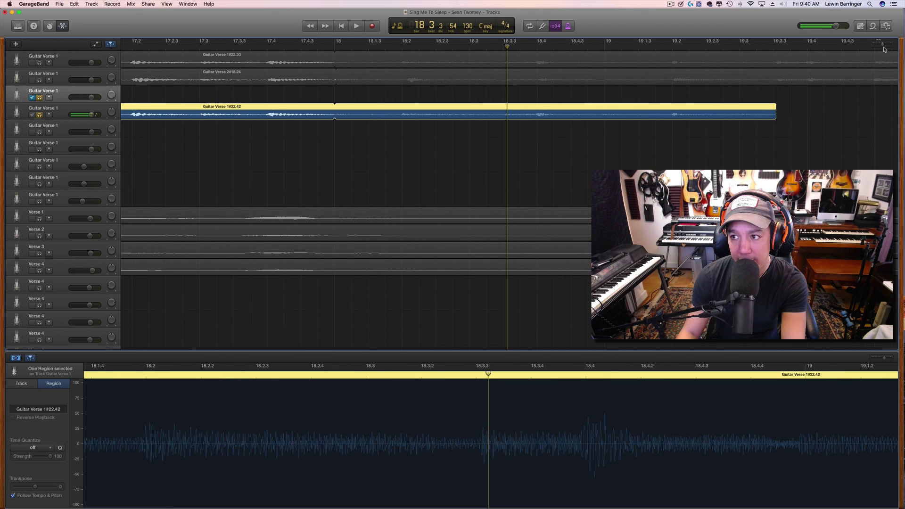
{"action": "left_click_drag", "start_coordinate": [883, 45], "coordinate": [879, 44]}
{"action": "scroll", "coordinate": [550, 169], "scroll_direction": "left", "scroll_amount": 5}
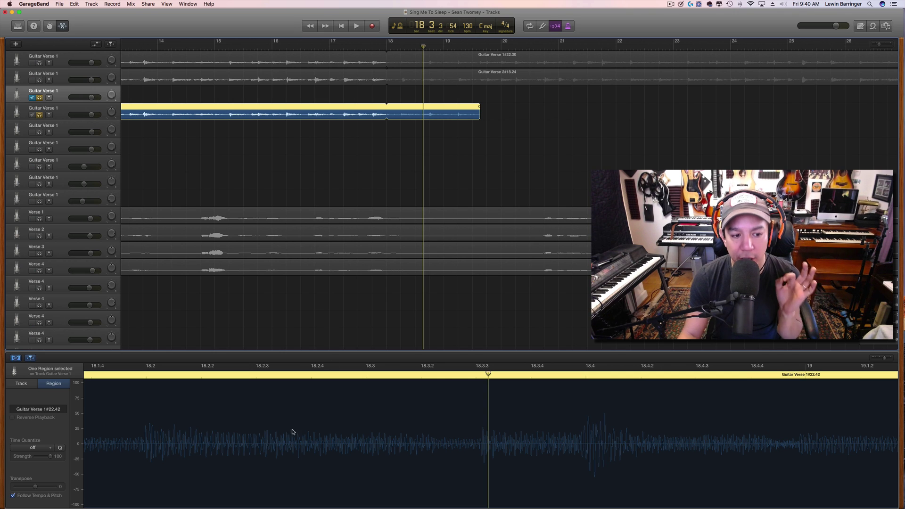
Turn on Flex and drag Guitar Verse 1#22.42's right edge out to about bar 21.2
{"action": "left_click", "coordinate": [17, 357]}
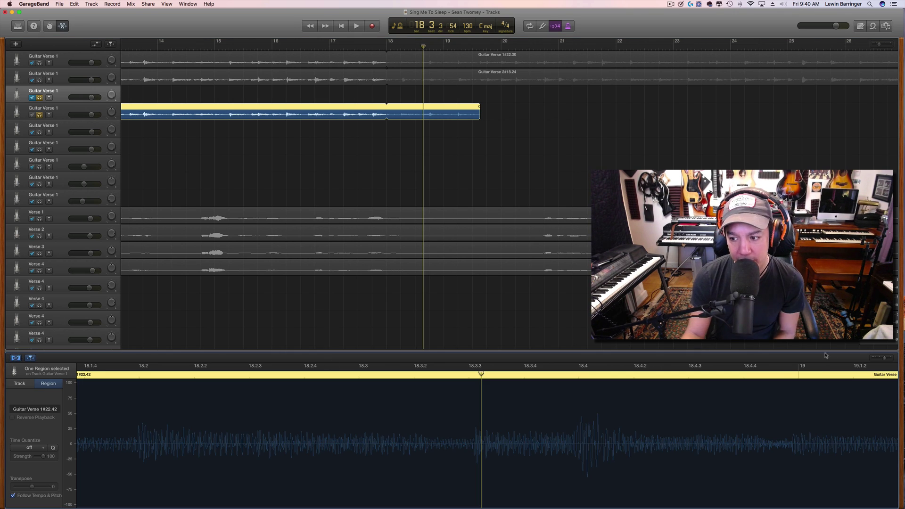
{"action": "left_click_drag", "start_coordinate": [885, 358], "coordinate": [880, 358]}
{"action": "scroll", "coordinate": [418, 486], "scroll_direction": "left", "scroll_amount": 10}
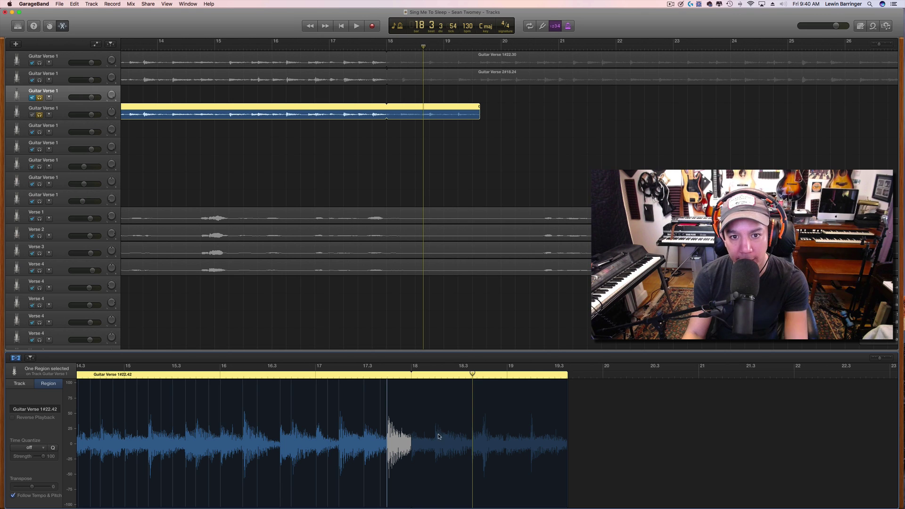
{"action": "left_click_drag", "start_coordinate": [479, 105], "coordinate": [576, 106]}
Audition the join from bars 17.3, 16.4 and 14.3.4, stopping at 19.4.2
{"action": "left_click", "coordinate": [361, 47]}
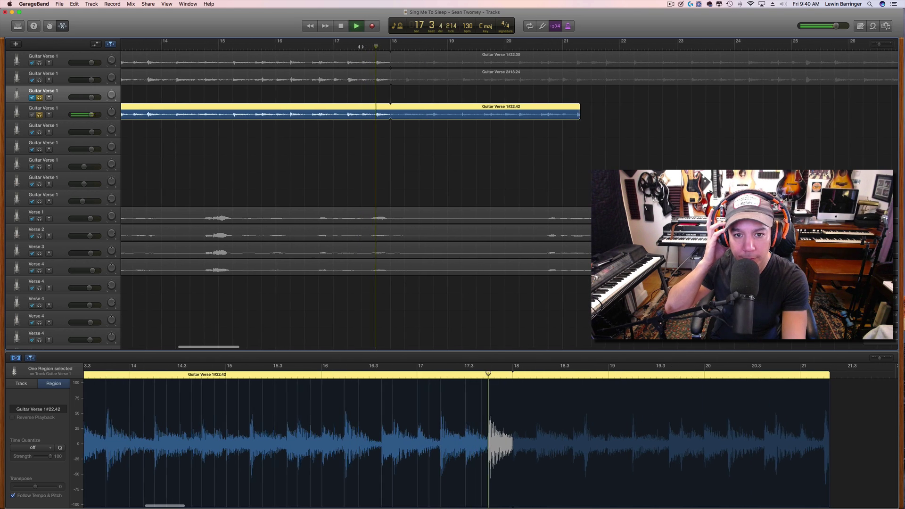
{"action": "key", "text": "space"}
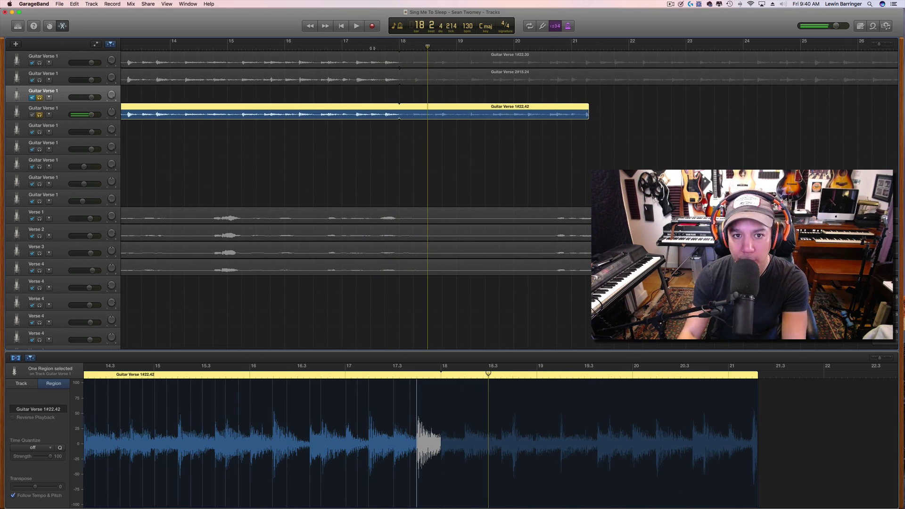
{"action": "left_click", "coordinate": [329, 47]}
{"action": "key", "text": "space"}
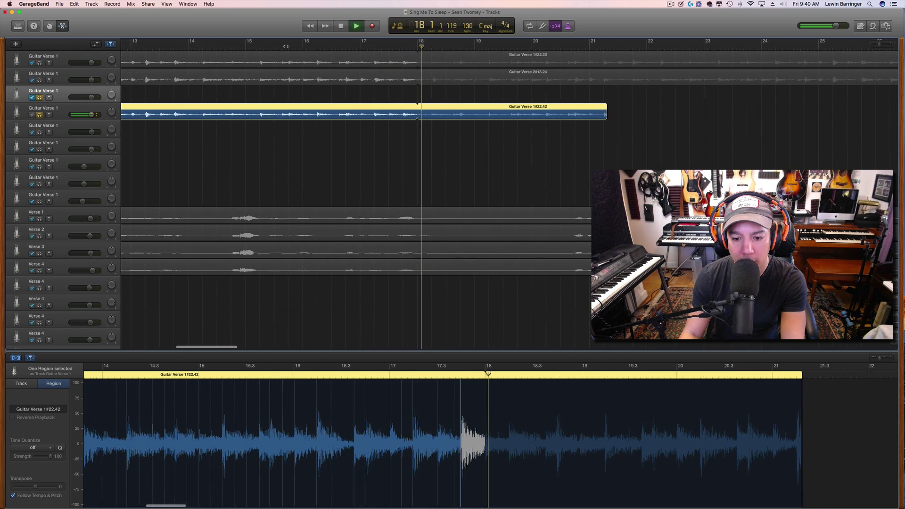
{"action": "left_click", "coordinate": [248, 48]}
{"action": "key", "text": "space"}
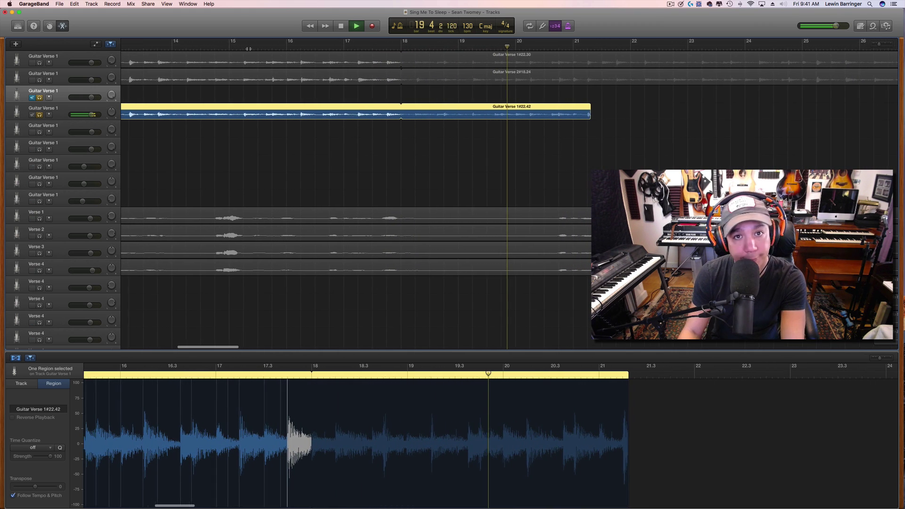
{"action": "key", "text": "space"}
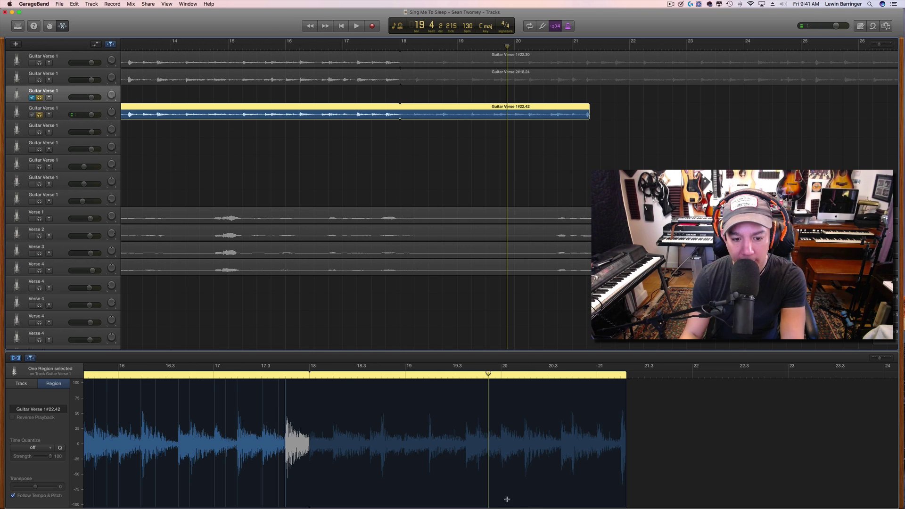
{"action": "scroll", "coordinate": [337, 408], "scroll_direction": "left", "scroll_amount": 5}
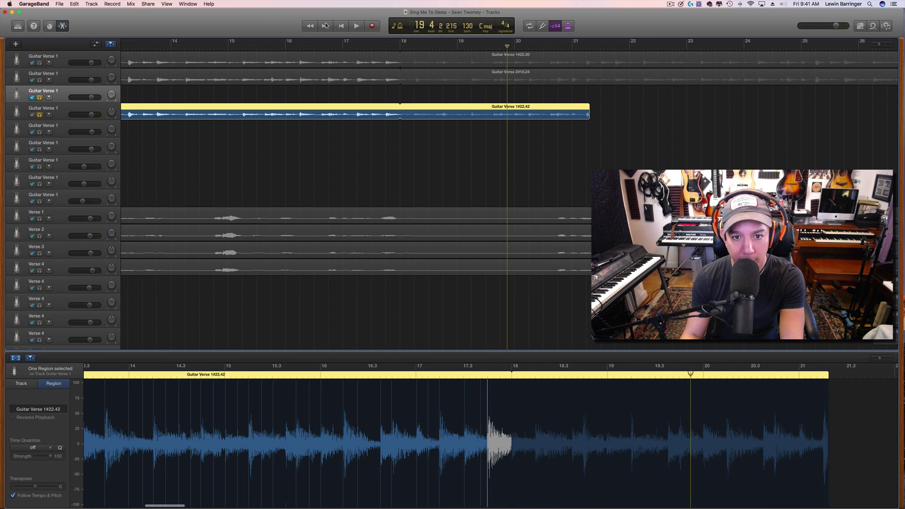
Nudge the guitar region's left edge so it starts just past bar 6
{"action": "scroll", "coordinate": [225, 134], "scroll_direction": "left", "scroll_amount": 4}
{"action": "scroll", "coordinate": [225, 133], "scroll_direction": "left", "scroll_amount": 5}
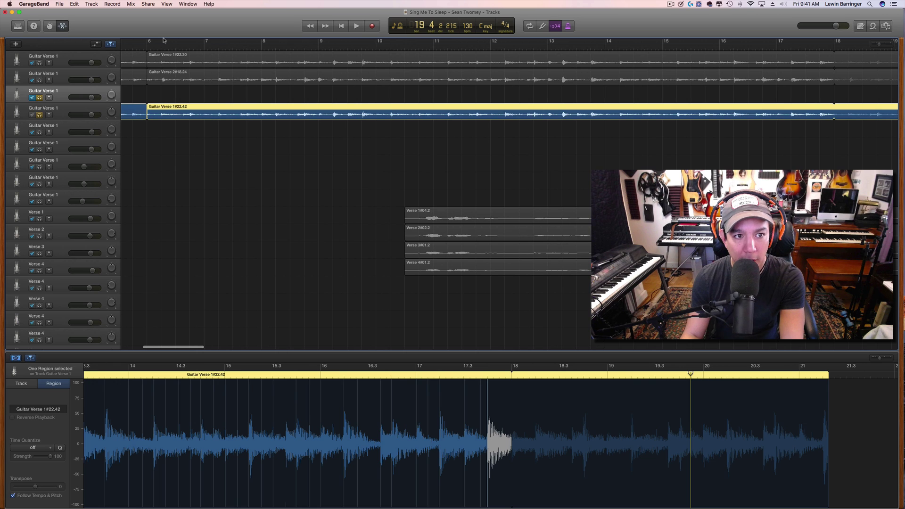
{"action": "left_click", "coordinate": [147, 47]}
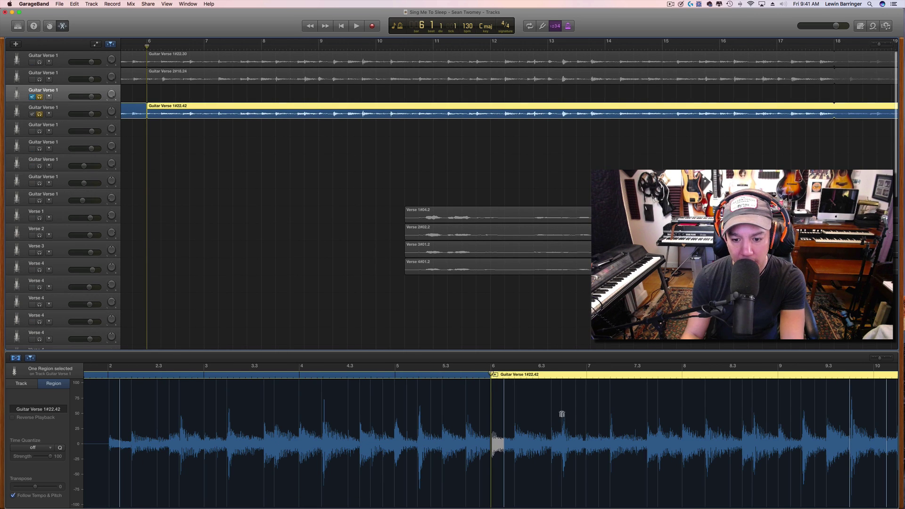
{"action": "left_click_drag", "start_coordinate": [881, 358], "coordinate": [889, 357]}
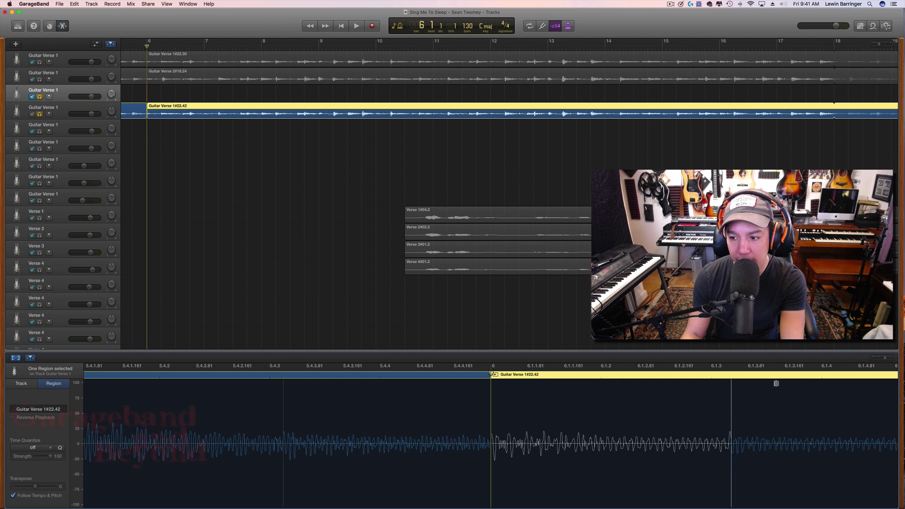
{"action": "left_click_drag", "start_coordinate": [880, 358], "coordinate": [878, 359]}
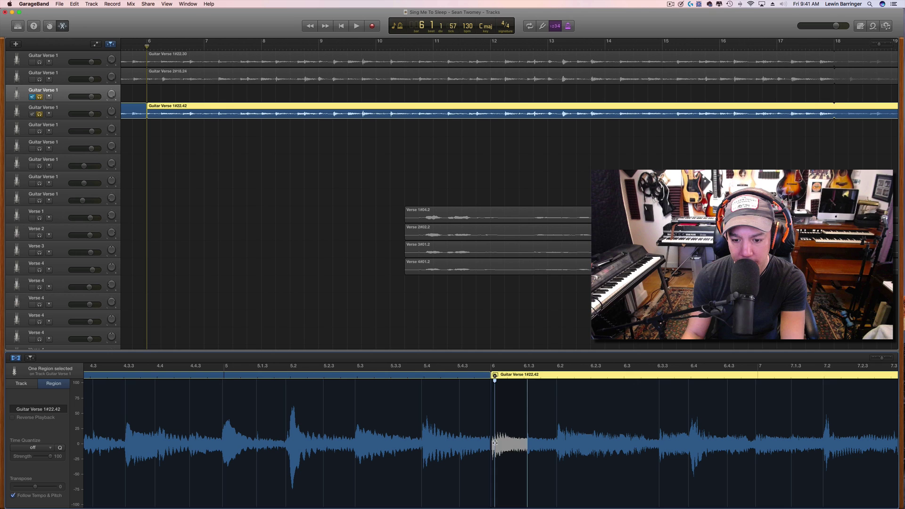
{"action": "left_click_drag", "start_coordinate": [493, 442], "coordinate": [496, 442]}
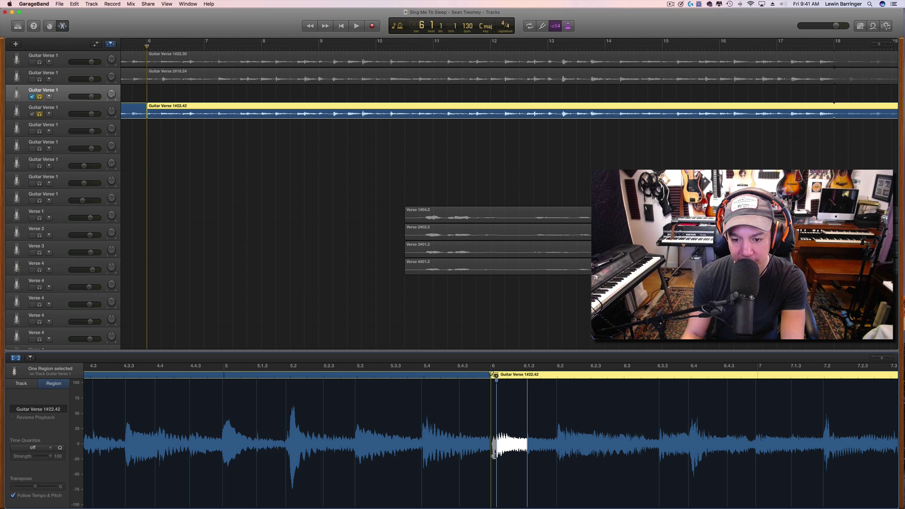
Play from about bar 17.4 across the bar 18 join of Guitar Verse 1#22.42, stopping at 18.4.1
{"action": "scroll", "coordinate": [643, 146], "scroll_direction": "right", "scroll_amount": 2}
{"action": "scroll", "coordinate": [642, 147], "scroll_direction": "right", "scroll_amount": 5}
{"action": "scroll", "coordinate": [519, 95], "scroll_direction": "left", "scroll_amount": 1}
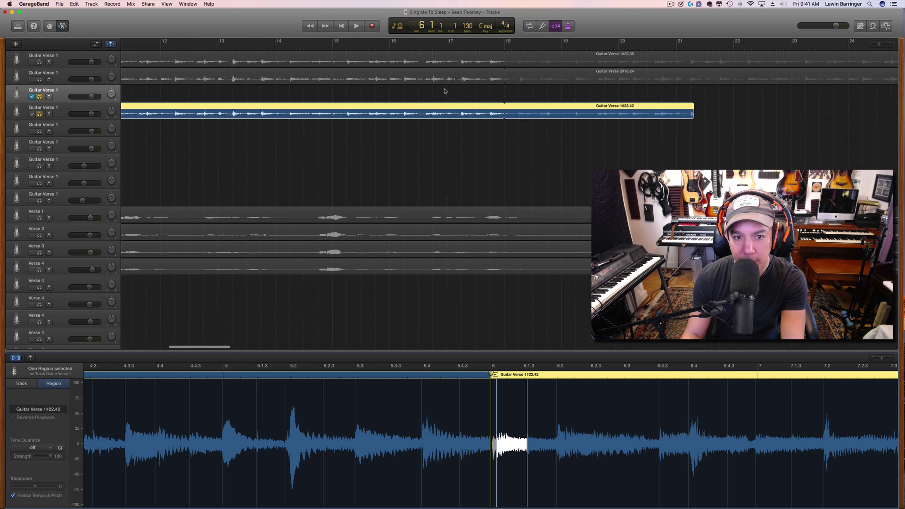
{"action": "left_click", "coordinate": [529, 47]}
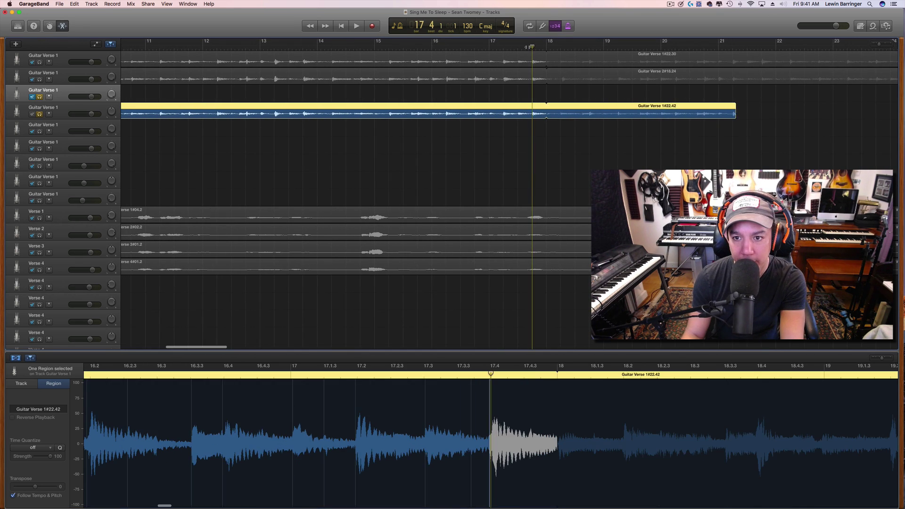
{"action": "key", "text": "space"}
{"action": "key", "text": "space"}
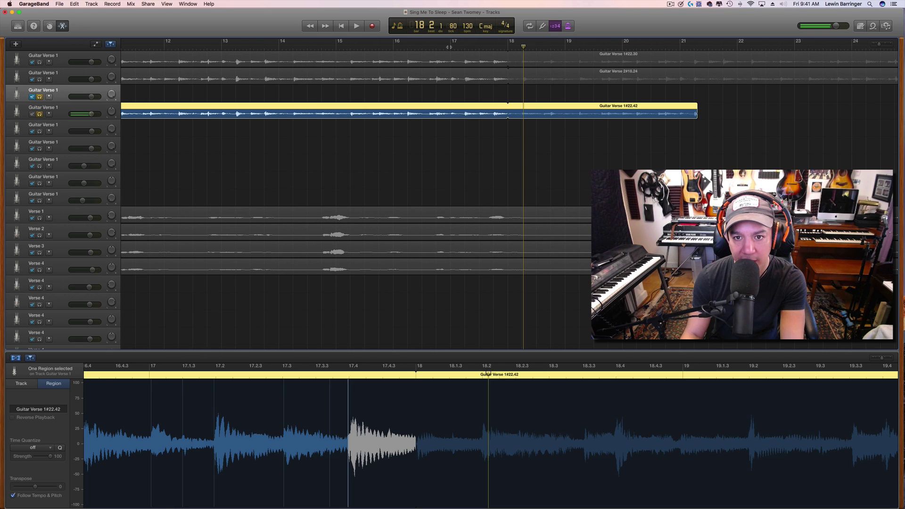
{"action": "left_click", "coordinate": [449, 48]}
{"action": "key", "text": "space"}
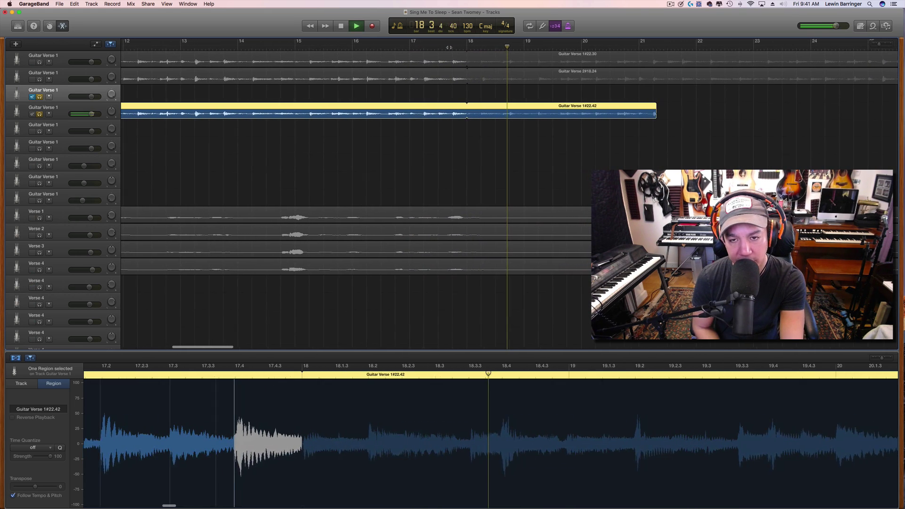
{"action": "key", "text": "space"}
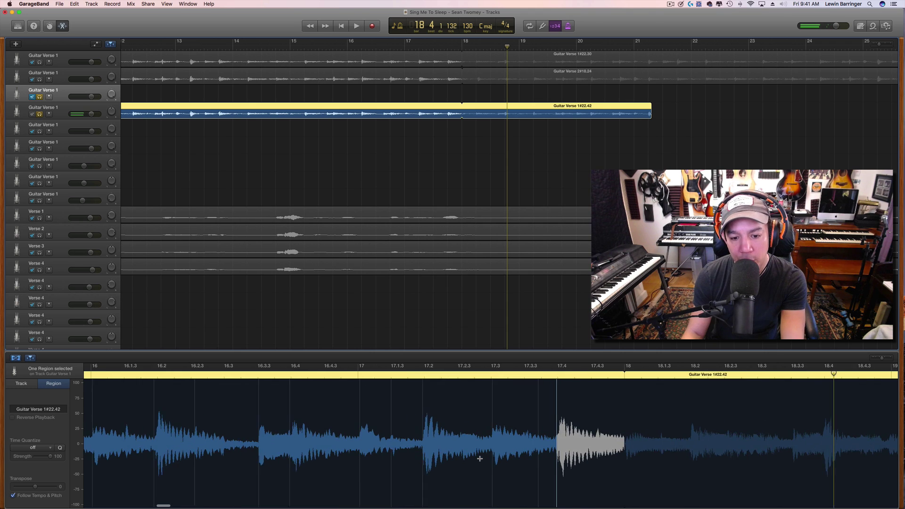
{"action": "scroll", "coordinate": [472, 468], "scroll_direction": "left", "scroll_amount": 5}
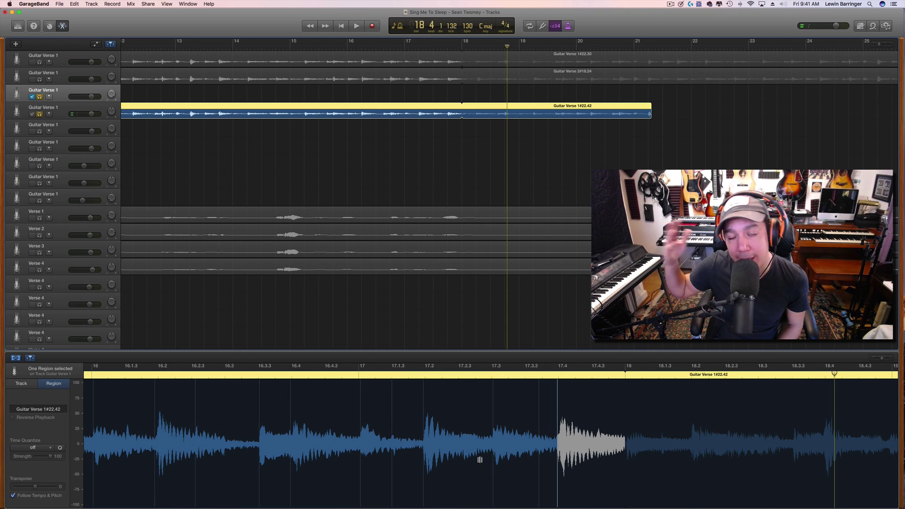